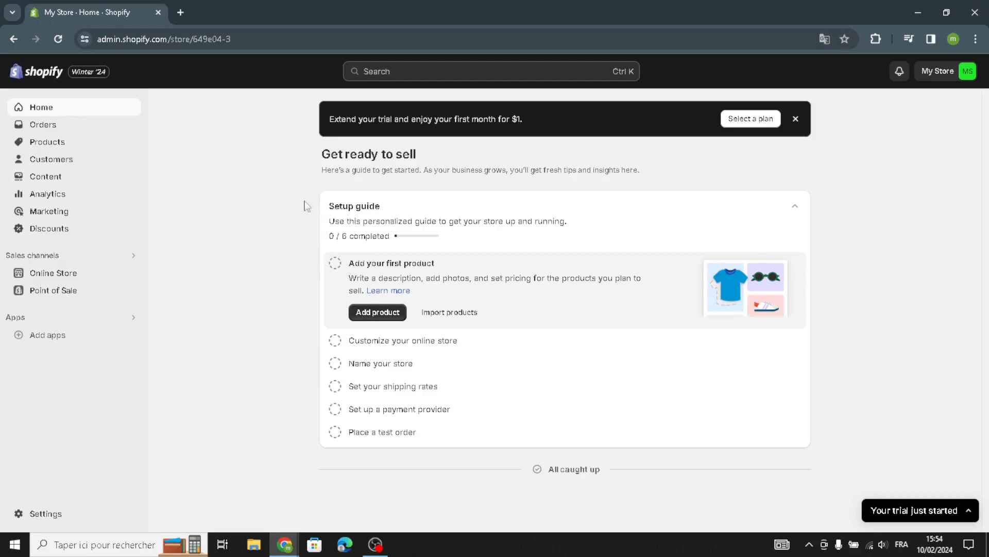
# Step: Mark the "Add your first product" setup task as done and open the form for adding a product
pyautogui.click(335, 263)
pyautogui.click(377, 312)
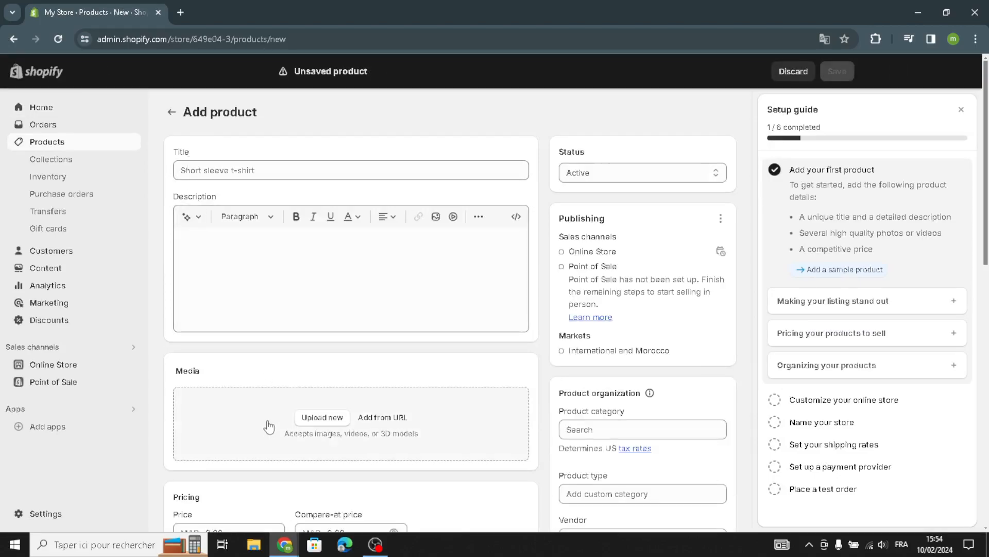
# Step: Look through the new product form's media, pricing, inventory, shipping, variants and search engine listing sections
pyautogui.scroll(-1, 289, 428)
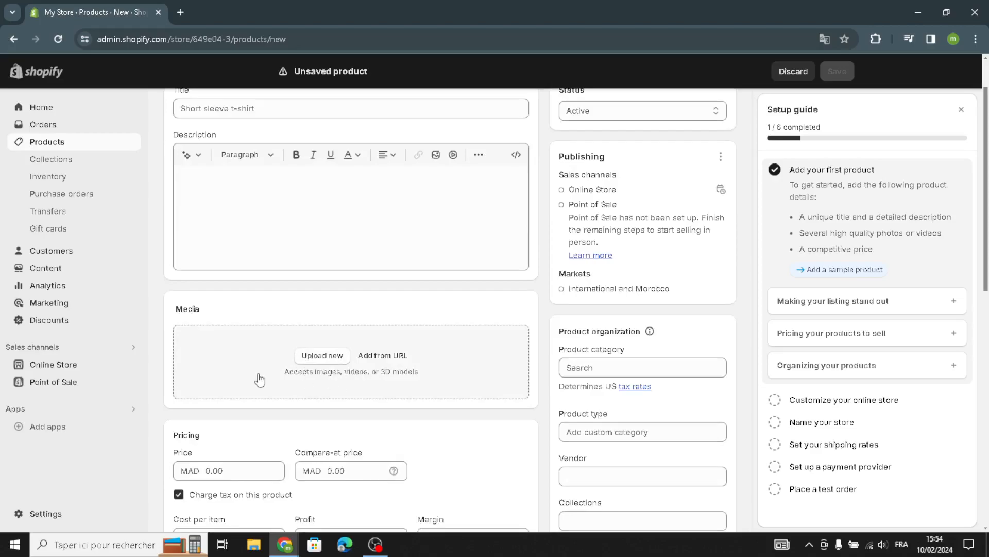
pyautogui.scroll(-2, 242, 412)
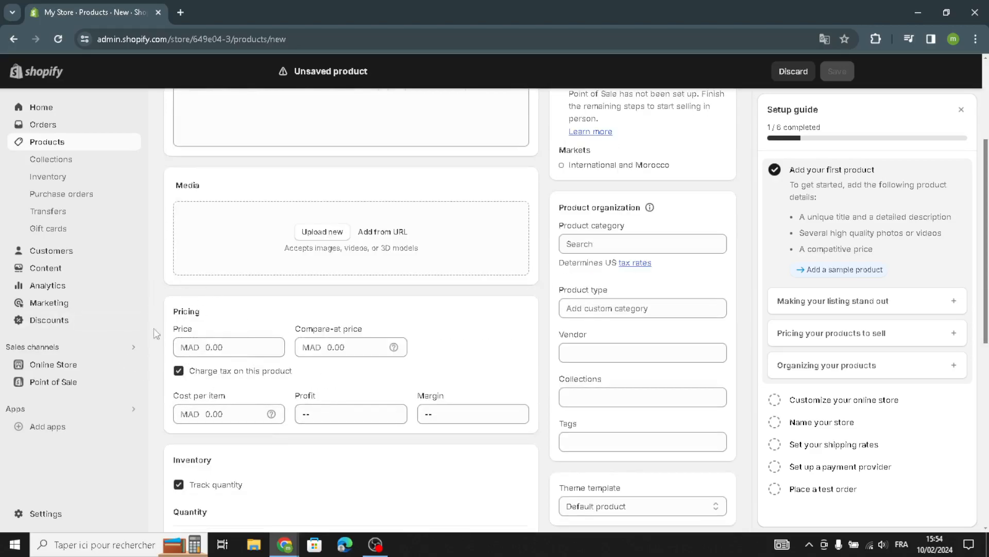
pyautogui.scroll(-2, 191, 474)
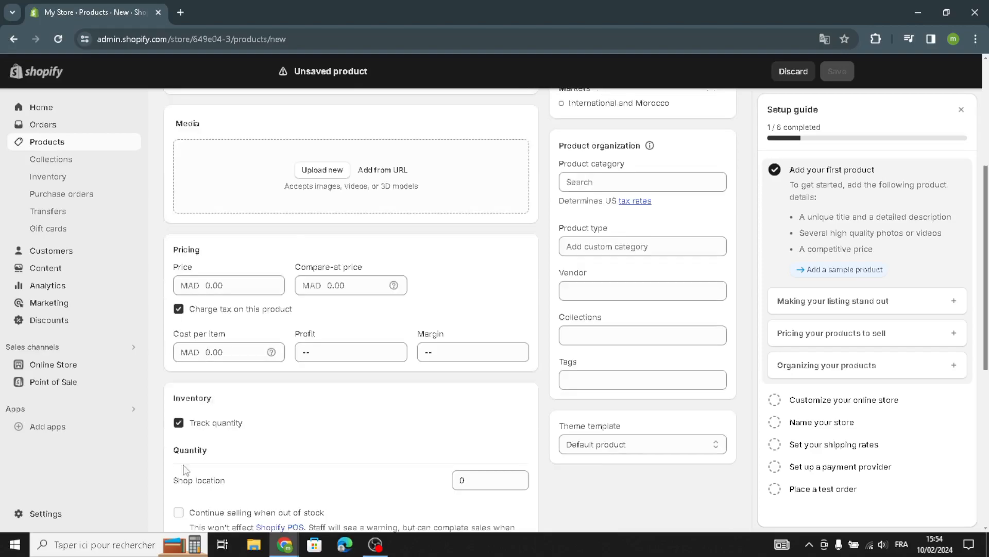
pyautogui.scroll(-3, 204, 402)
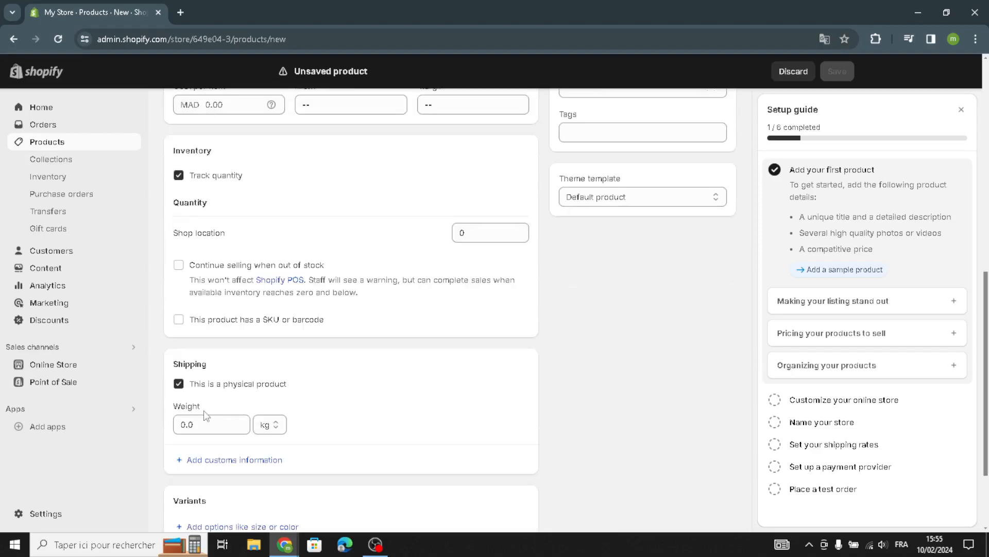
pyautogui.scroll(-2, 201, 389)
pyautogui.scroll(7, 365, 440)
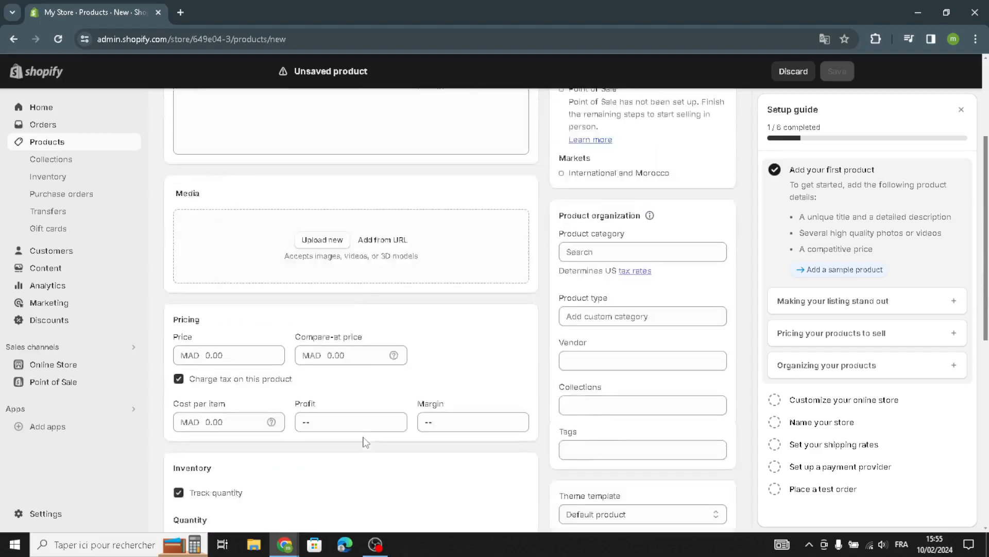
pyautogui.scroll(-6, 413, 448)
pyautogui.scroll(-1, 718, 503)
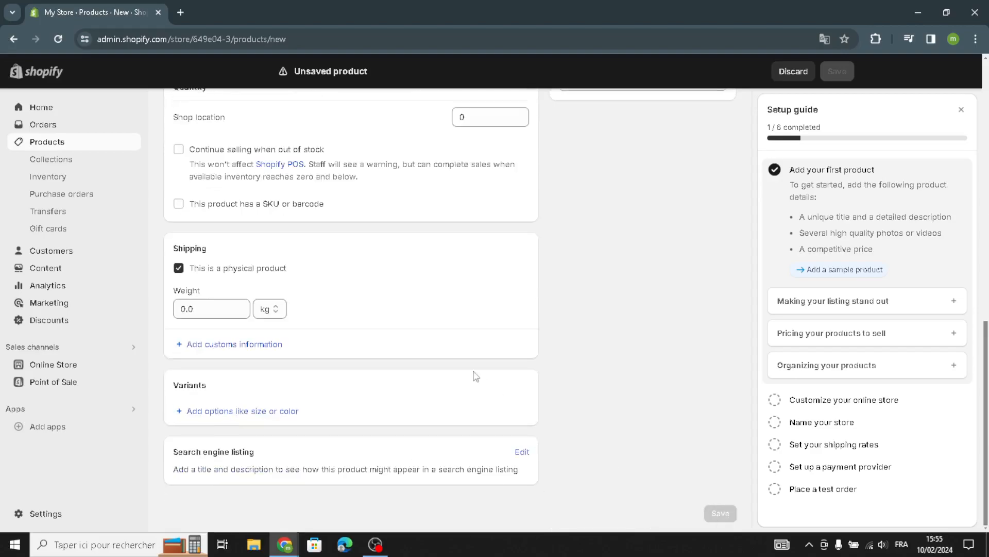
pyautogui.scroll(8, 475, 377)
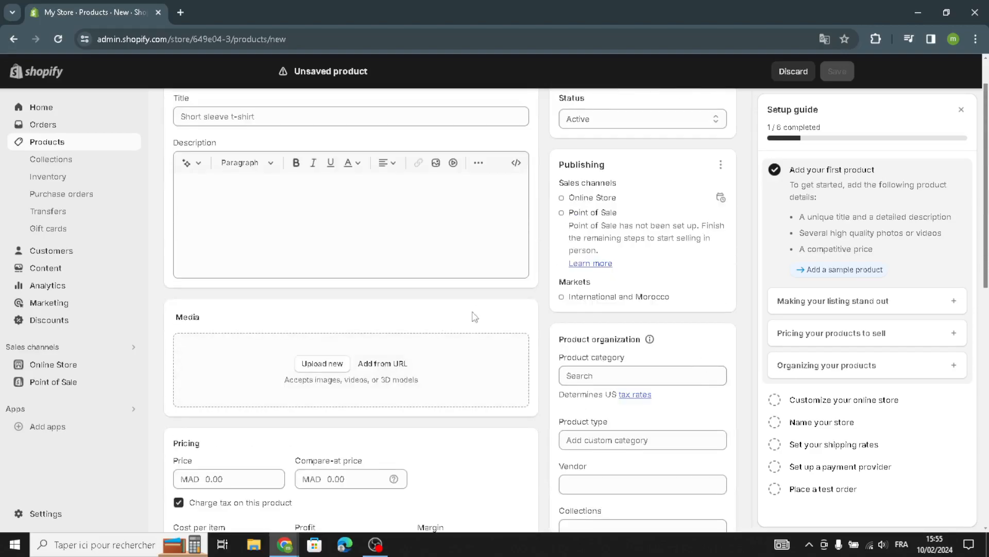
# Step: Expand the "Customize your online store" task in the setup guide and mark it as done
pyautogui.click(796, 401)
pyautogui.click(775, 192)
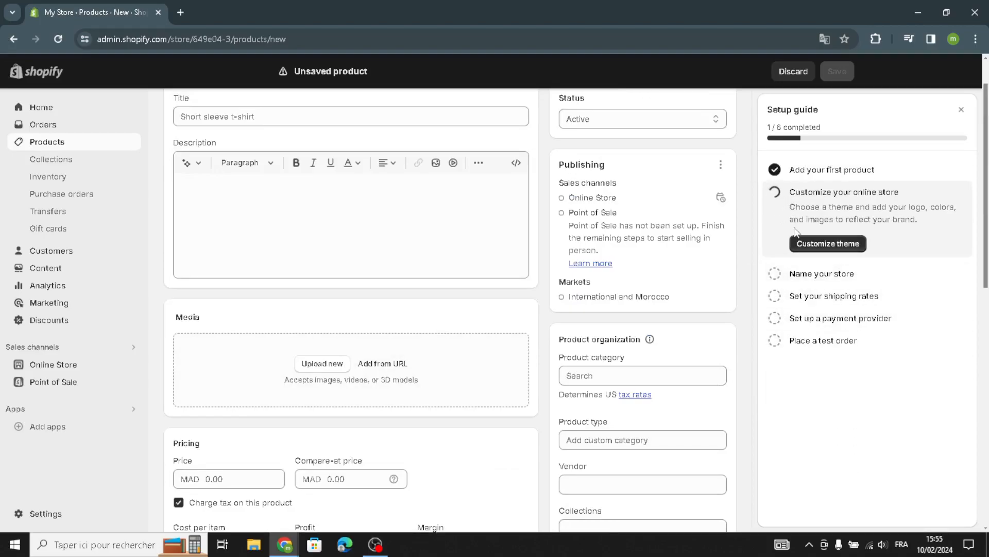
pyautogui.click(811, 193)
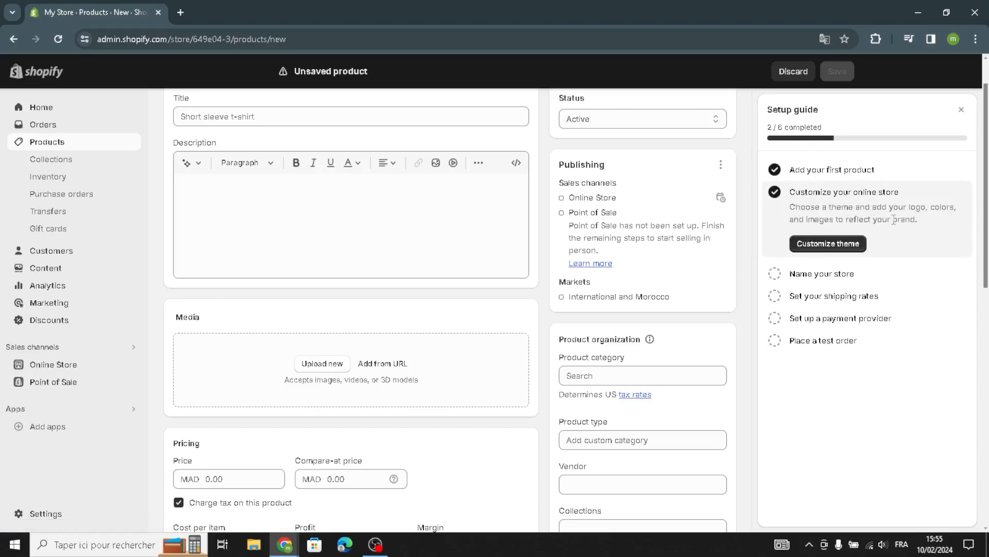
# Step: Open the online store's theme page from the setup guide and examine the current theme and popular free themes
pyautogui.click(831, 243)
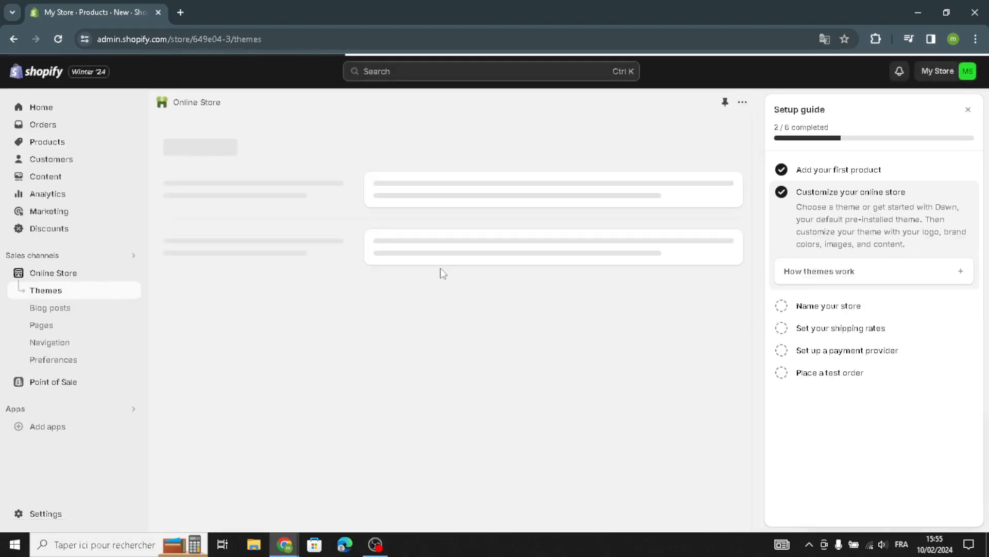
pyautogui.scroll(-5, 302, 414)
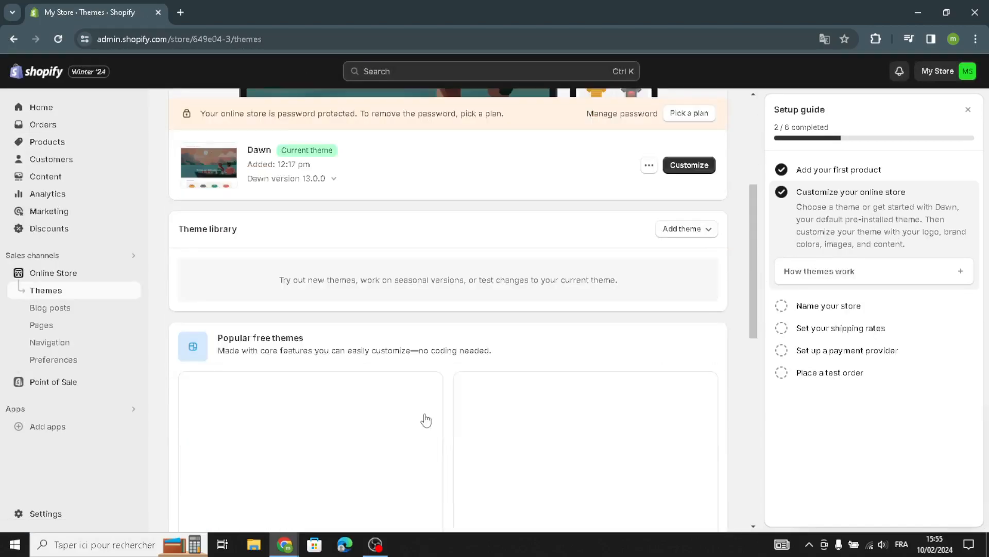
pyautogui.scroll(-3, 407, 417)
pyautogui.scroll(-5, 395, 407)
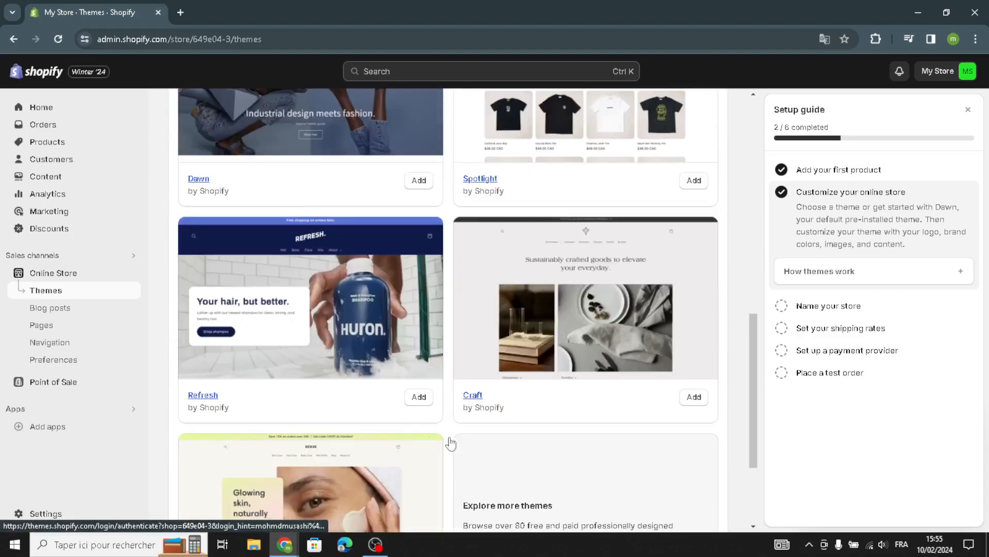
pyautogui.scroll(-3, 439, 444)
pyautogui.scroll(12, 492, 428)
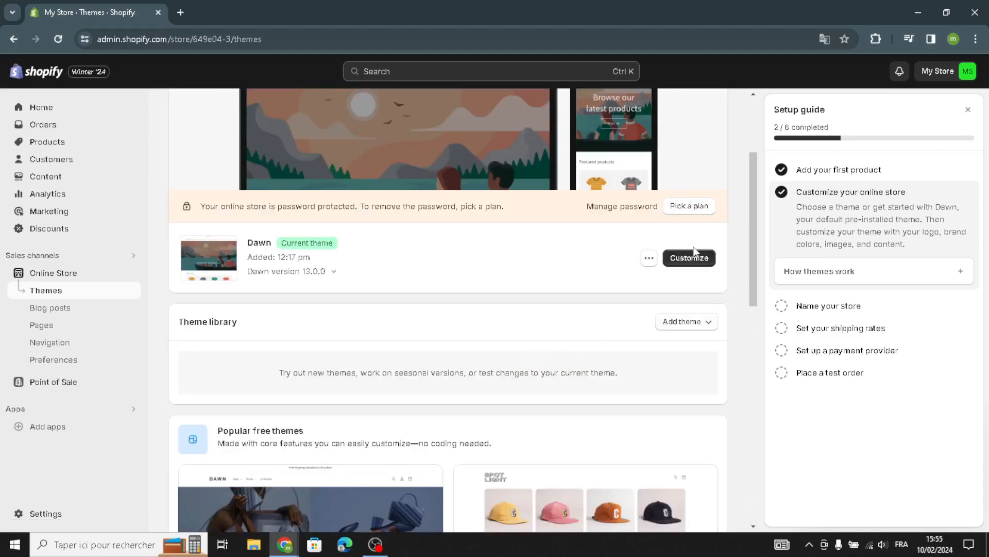
pyautogui.scroll(3, 625, 375)
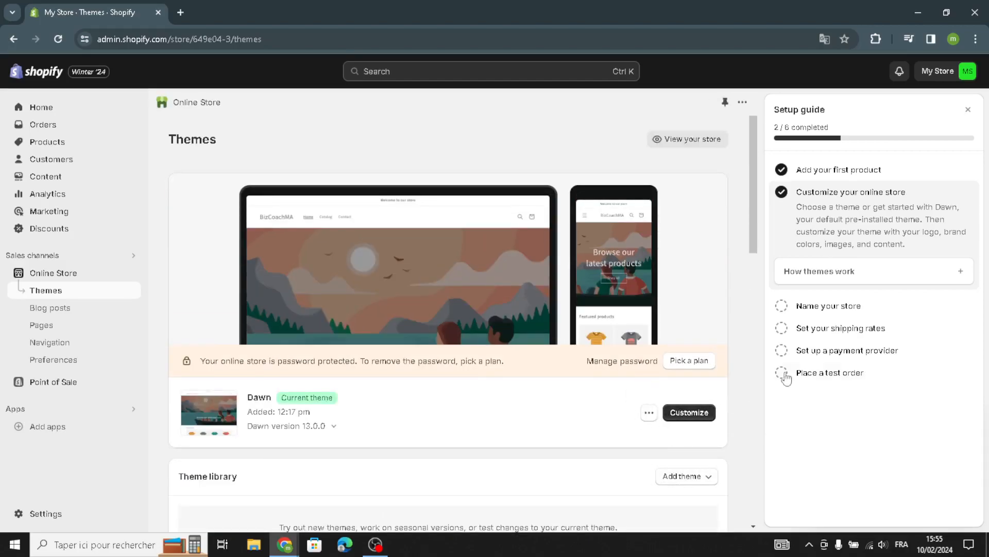
# Step: Change the store name to GreenNest through the "Name your store" setup task and save the profile
pyautogui.click(805, 306)
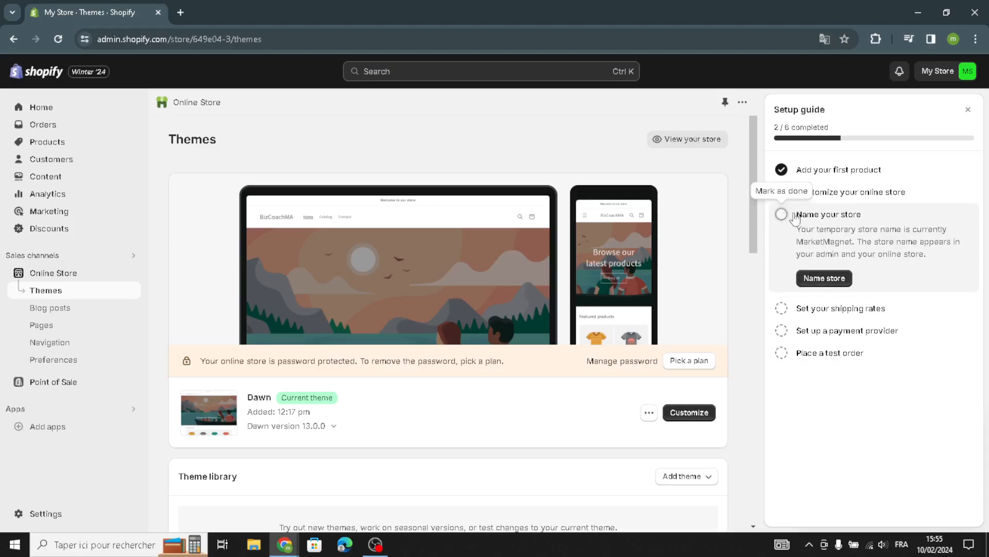
pyautogui.click(825, 278)
pyautogui.moveTo(385, 272); pyautogui.dragTo(293, 273)
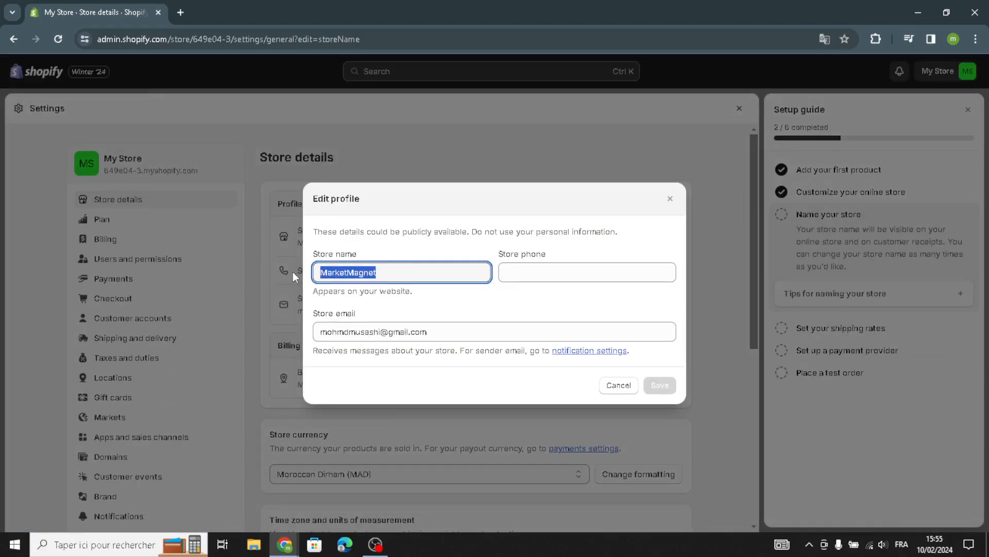
pyautogui.write('GreenNest')
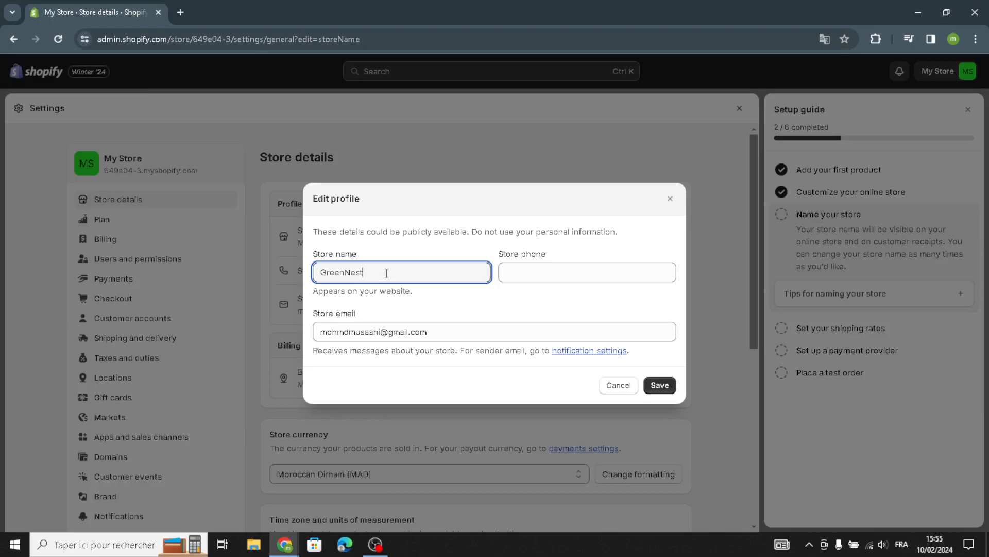
pyautogui.click(507, 279)
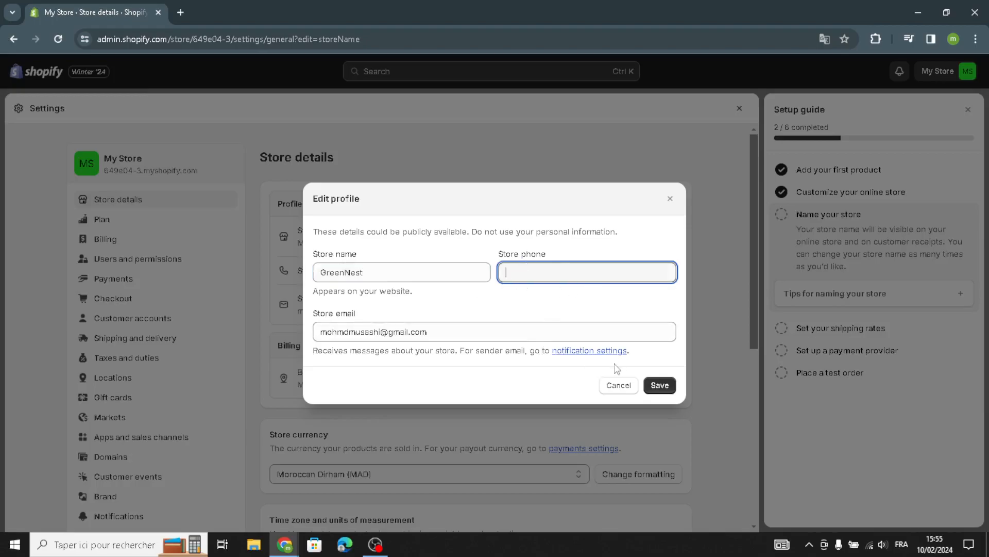
pyautogui.click(658, 384)
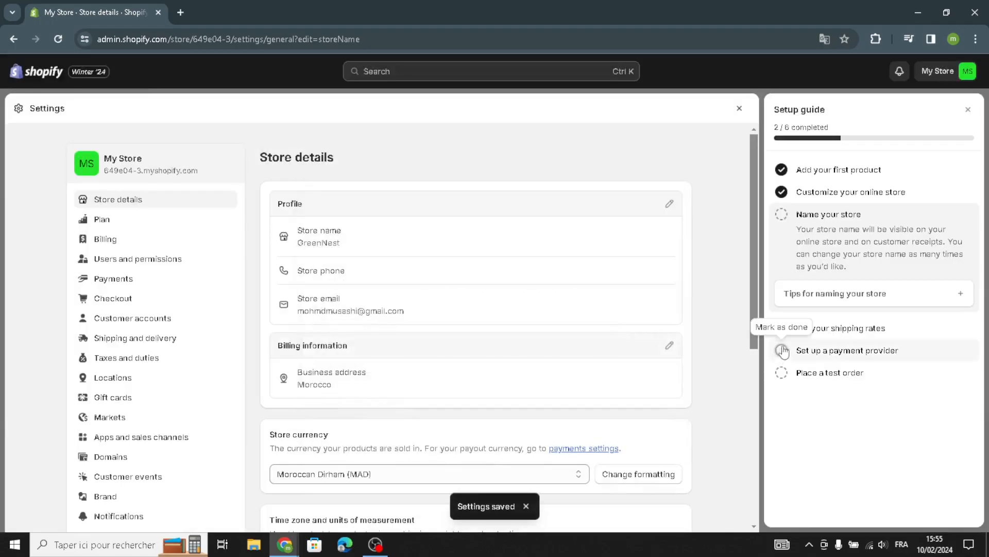
# Step: Read the setup guide's descriptions for setting shipping rates, setting up a payment provider and placing a test order
pyautogui.click(815, 330)
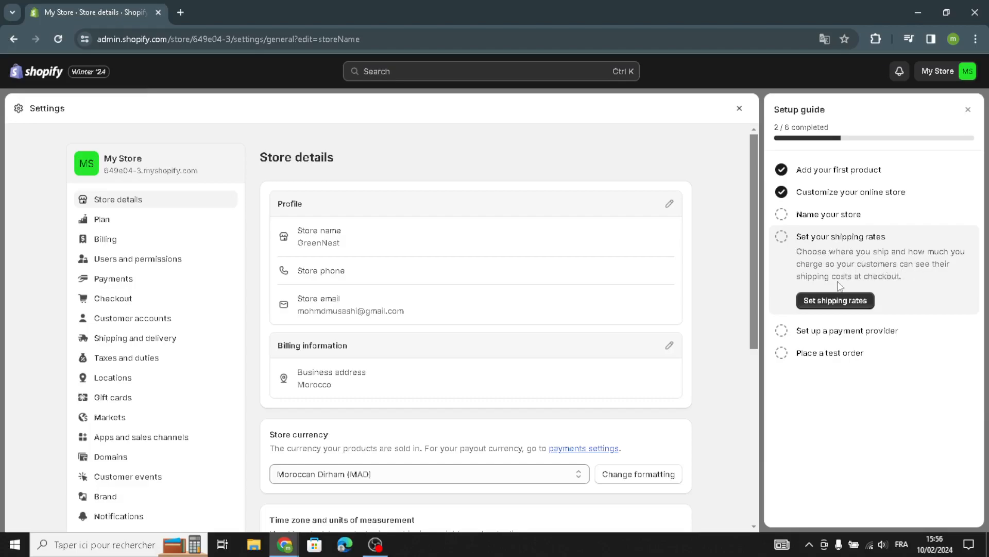
pyautogui.click(875, 335)
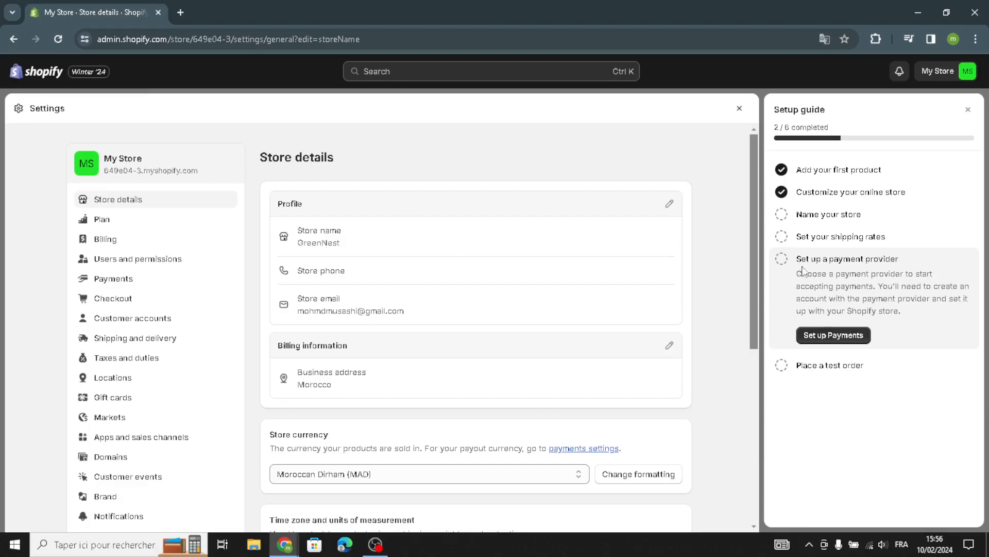
pyautogui.click(800, 376)
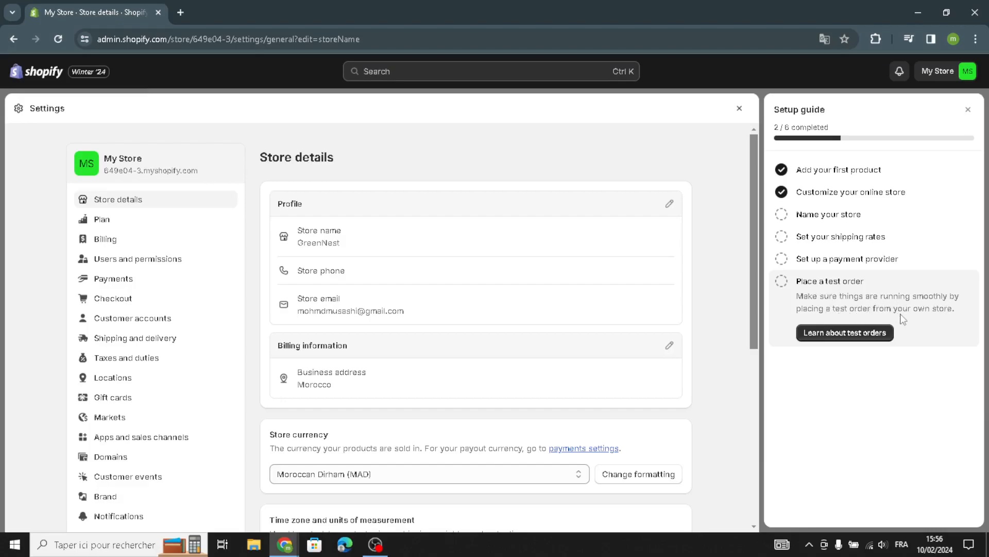
# Step: Examine the store details settings, including profile, billing information, currency, time zone, units and order ID
pyautogui.scroll(-6, 418, 460)
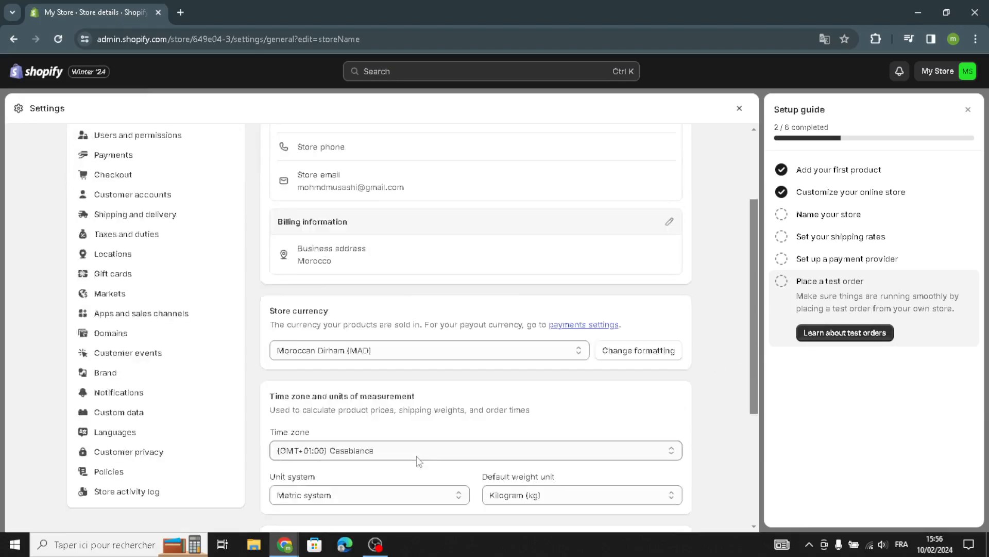
pyautogui.scroll(6, 634, 469)
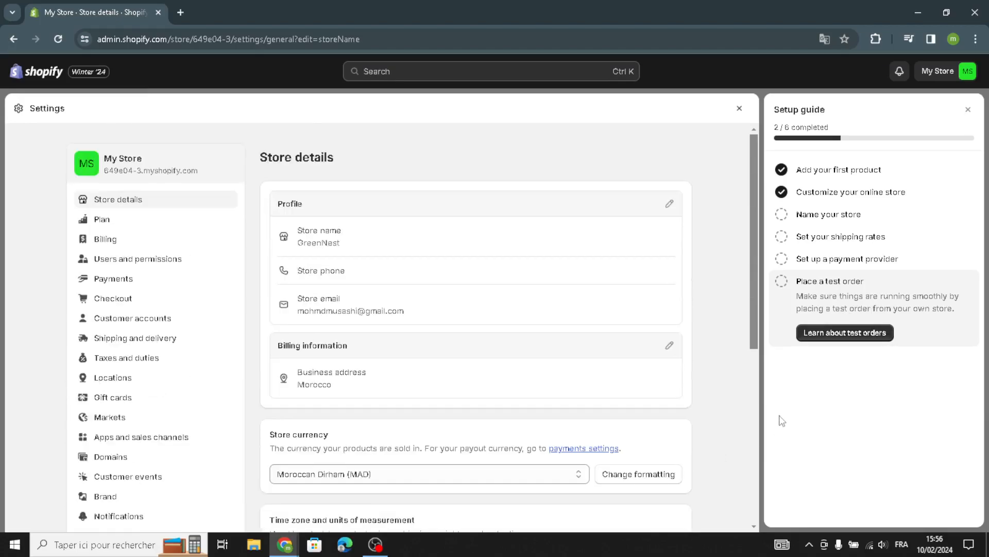
pyautogui.scroll(-6, 701, 453)
pyautogui.scroll(5, 696, 454)
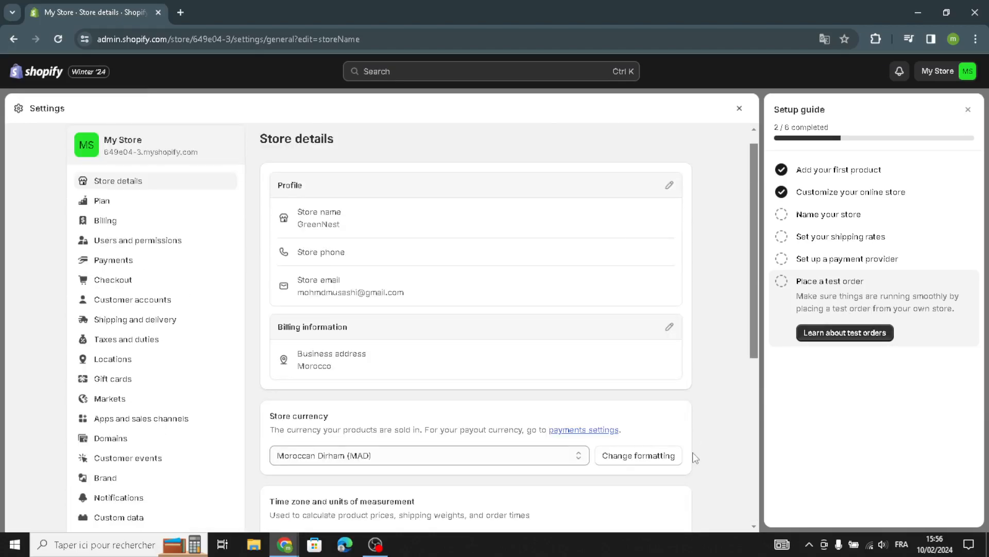
pyautogui.scroll(-6, 691, 457)
pyautogui.scroll(6, 195, 385)
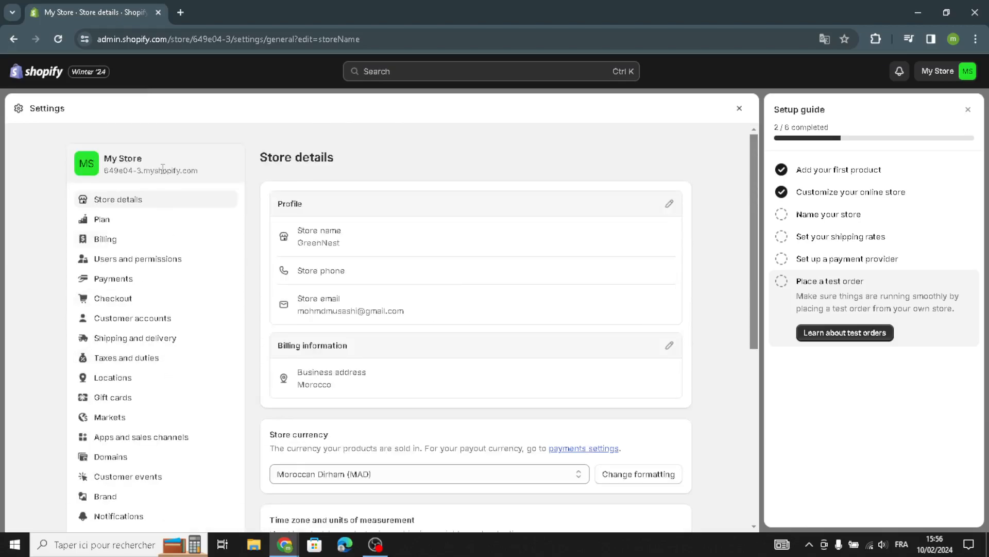
pyautogui.scroll(-4, 132, 269)
pyautogui.scroll(4, 119, 420)
pyautogui.scroll(-3, 355, 328)
pyautogui.scroll(3, 347, 251)
pyautogui.scroll(-3, 311, 360)
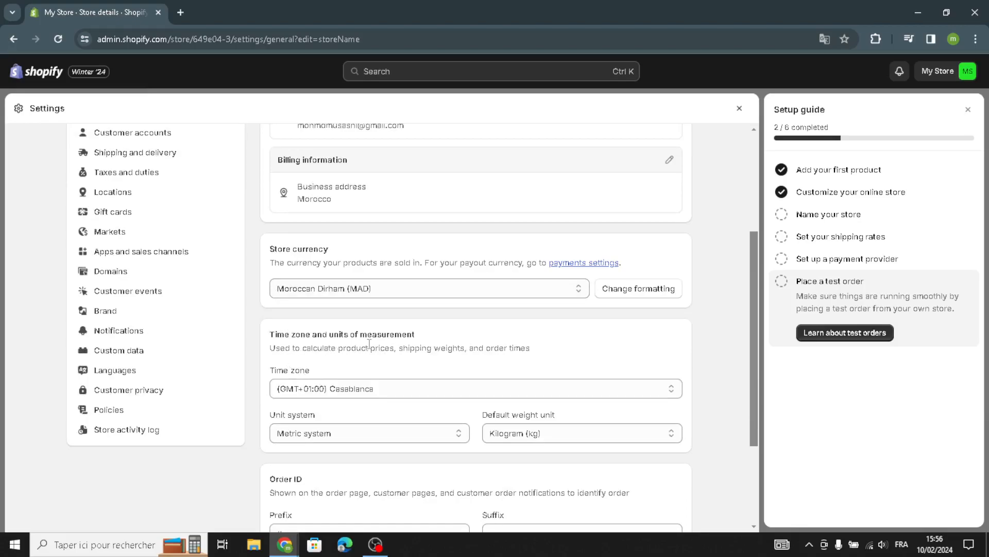
pyautogui.scroll(-3, 369, 344)
pyautogui.scroll(6, 369, 342)
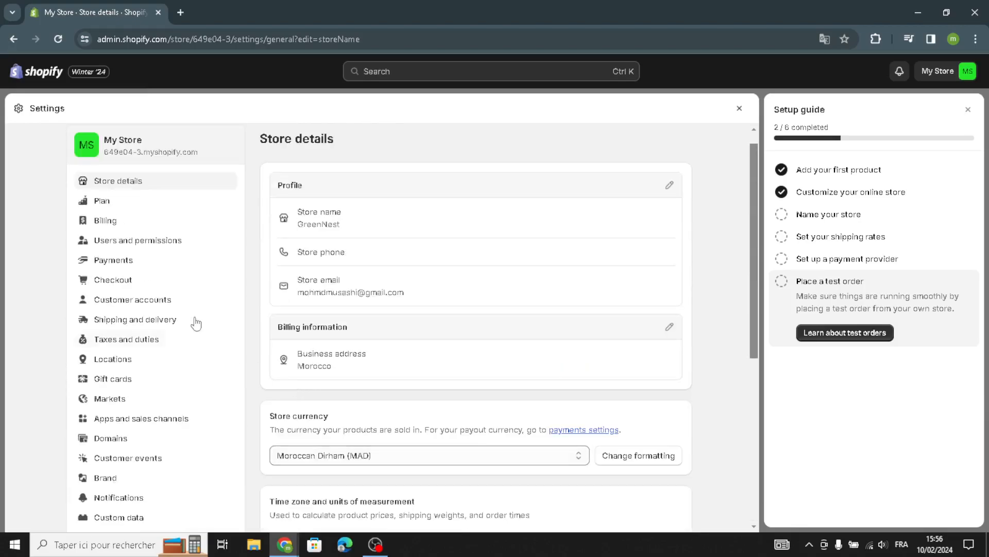
# Step: Open the plan selection from the store's plan settings and compare the prices and features of the available subscription plans
pyautogui.click(144, 201)
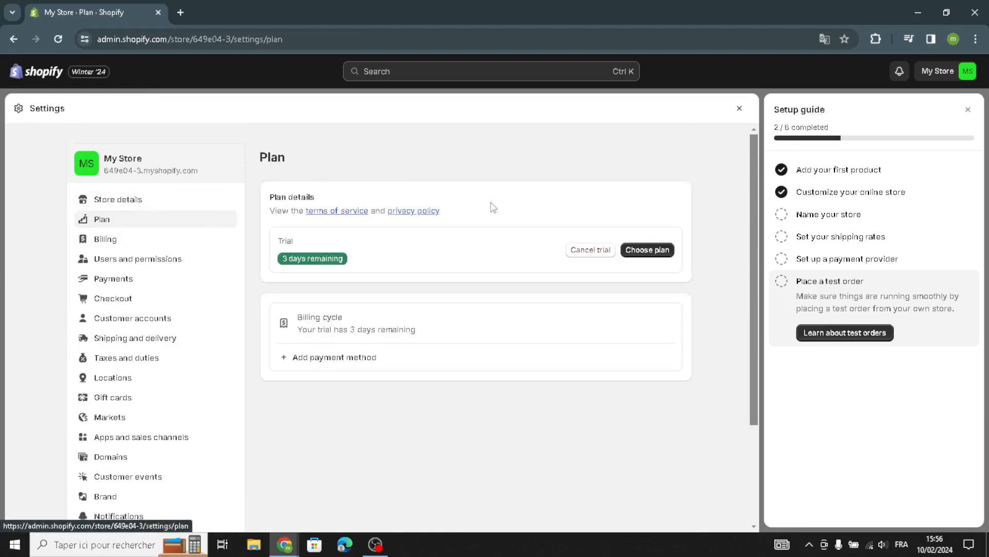
pyautogui.click(638, 251)
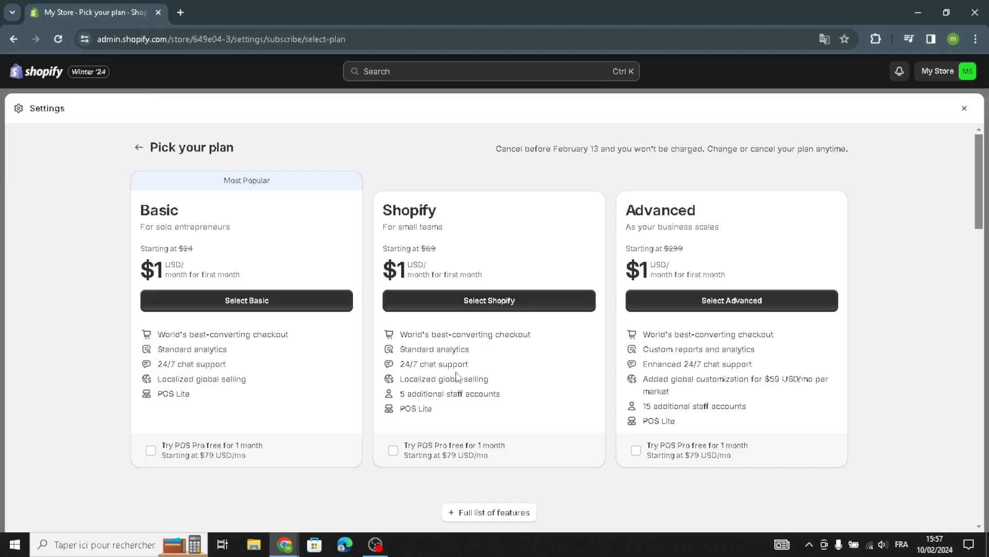
pyautogui.scroll(-7, 454, 370)
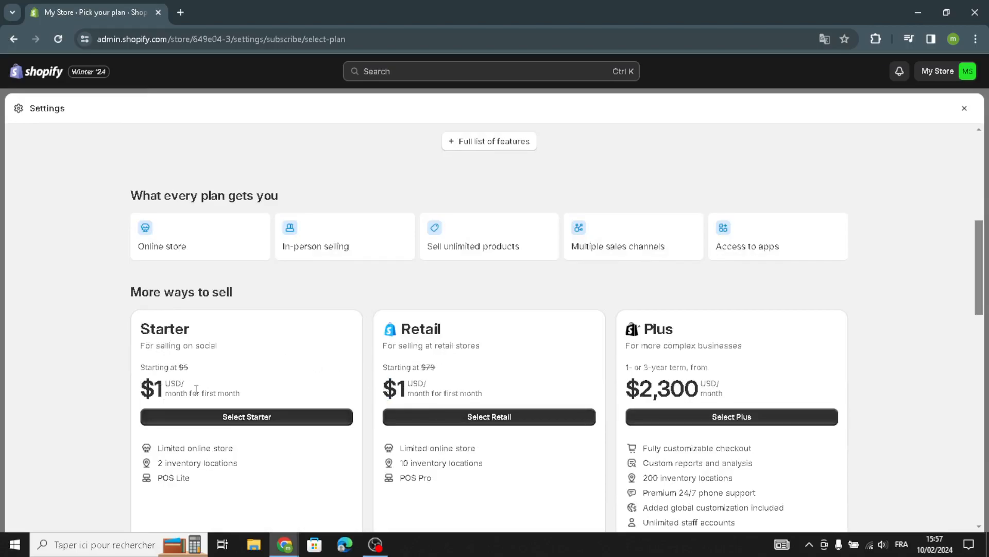
pyautogui.scroll(-1, 407, 435)
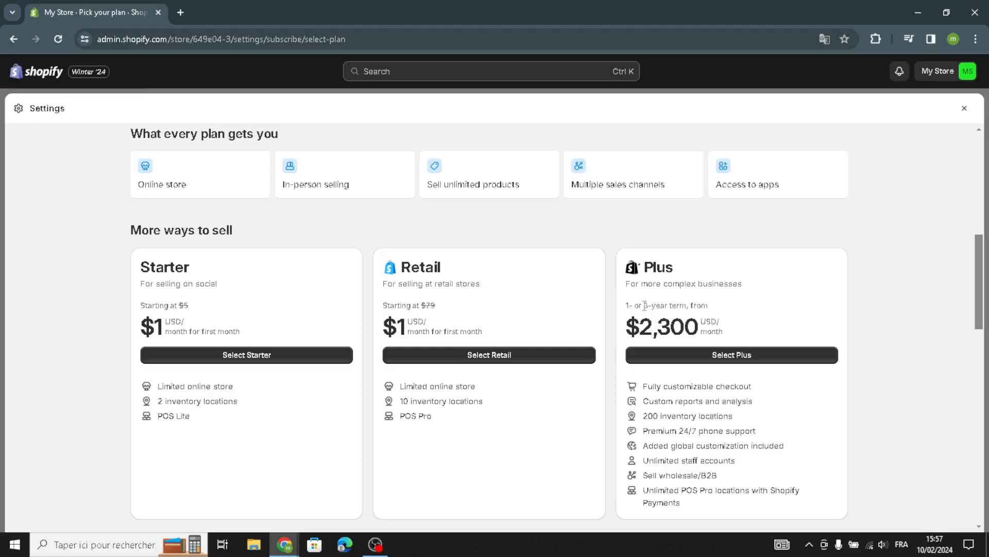
pyautogui.scroll(-5, 705, 345)
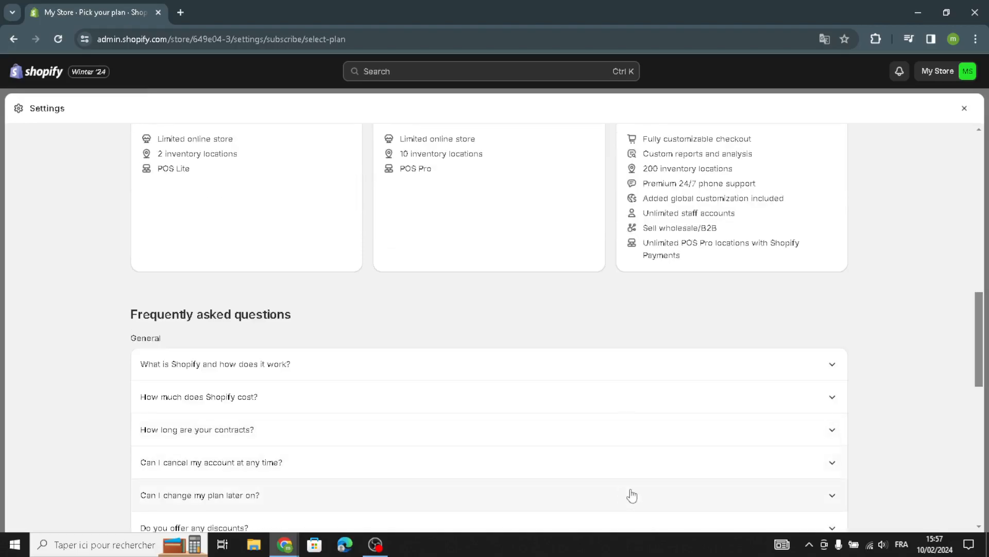
pyautogui.scroll(12, 633, 490)
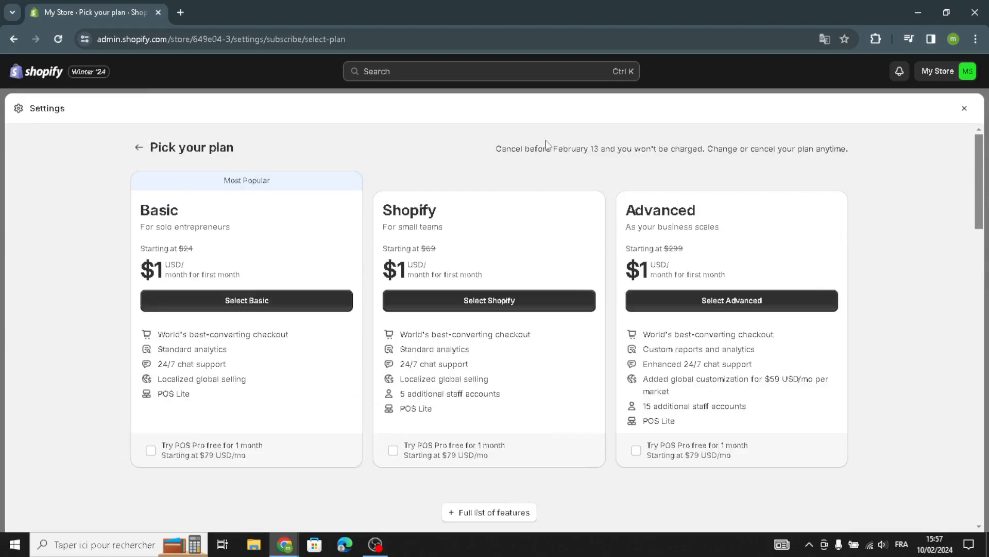
# Step: Examine the billing settings, including the credit card and billing address form for adding a payment method, the billing currency, subscriptions and bills
pyautogui.click(139, 148)
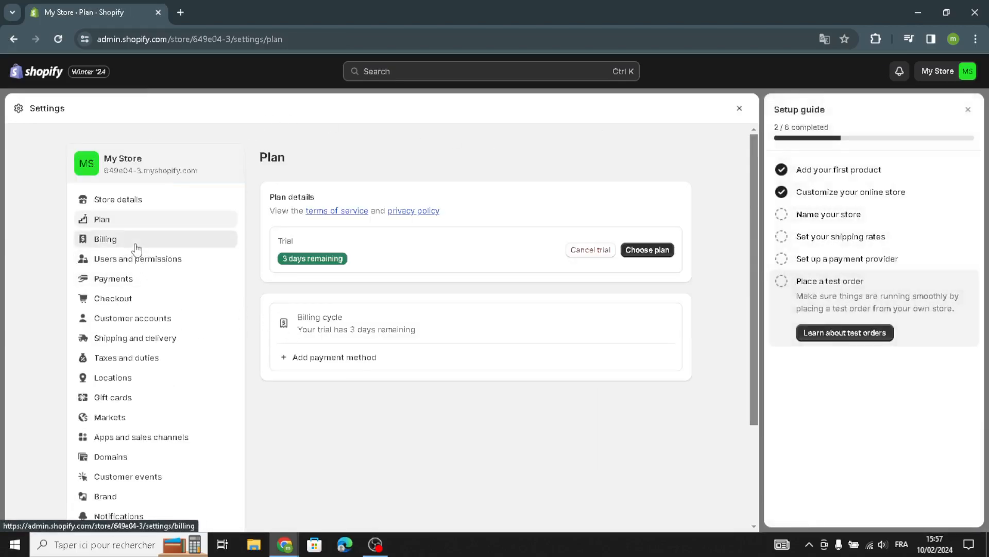
pyautogui.click(136, 248)
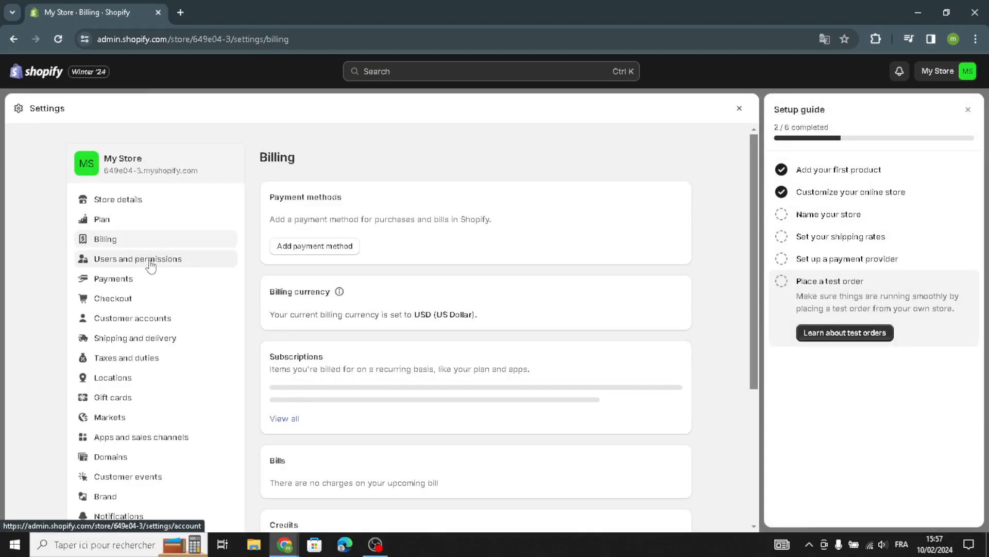
pyautogui.click(293, 247)
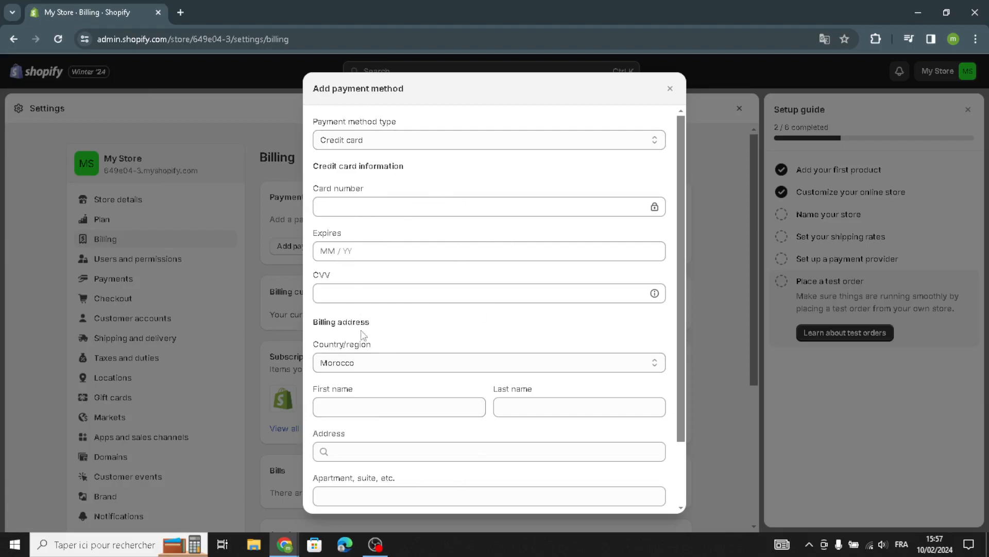
pyautogui.scroll(-1, 363, 334)
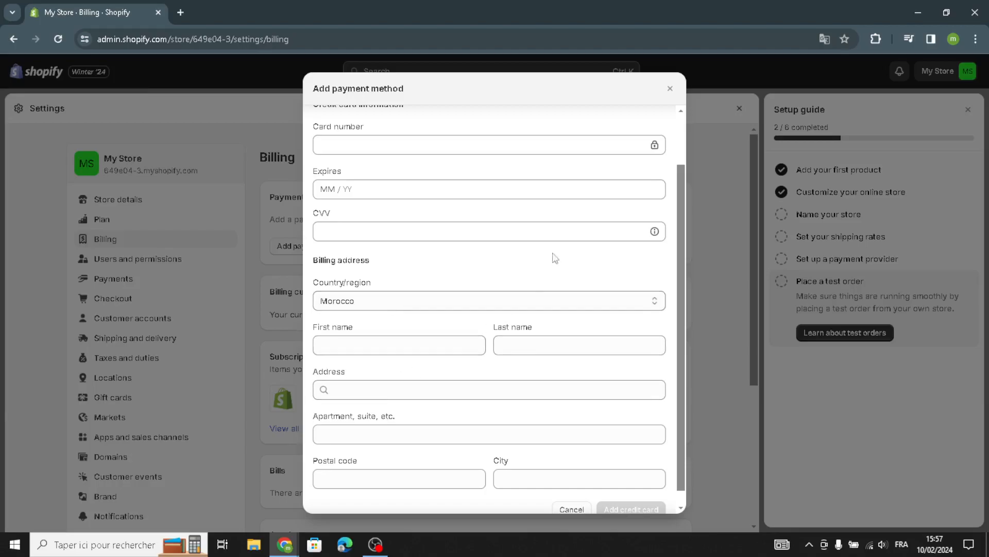
pyautogui.scroll(-1, 595, 439)
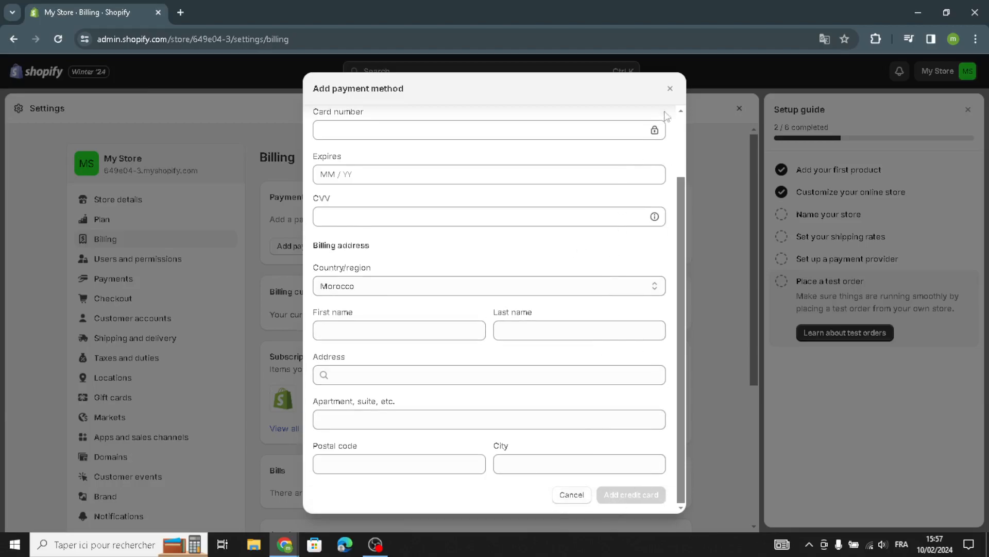
pyautogui.click(670, 89)
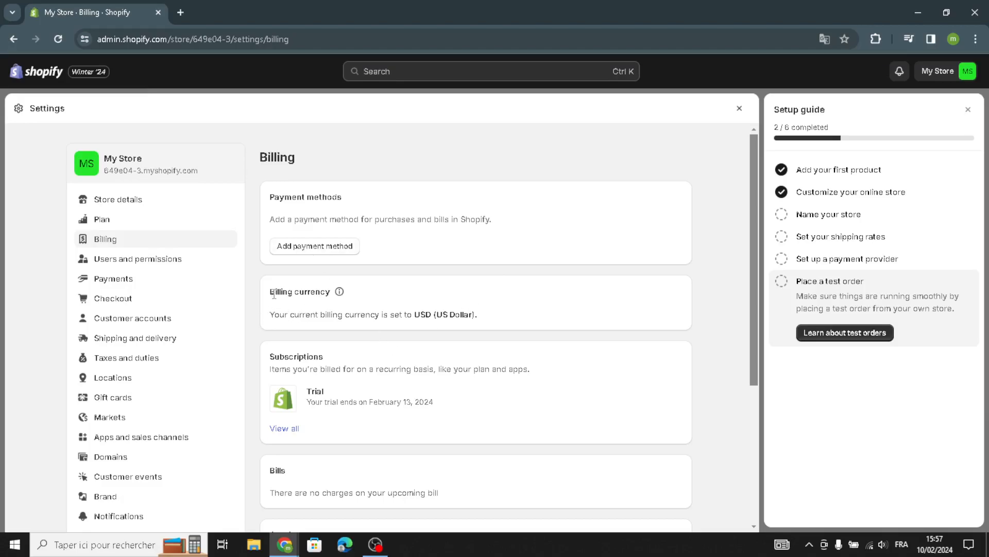
pyautogui.scroll(-4, 282, 325)
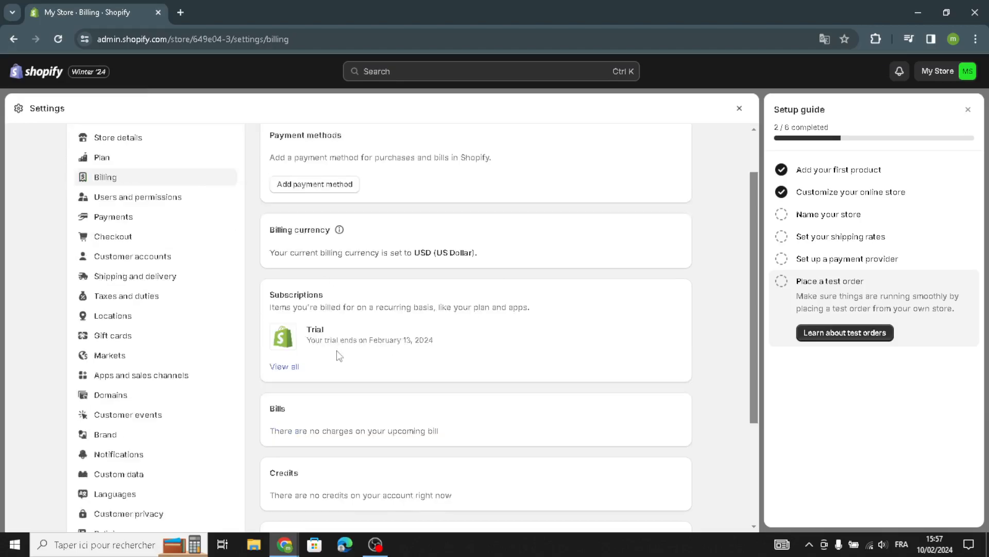
pyautogui.scroll(4, 307, 419)
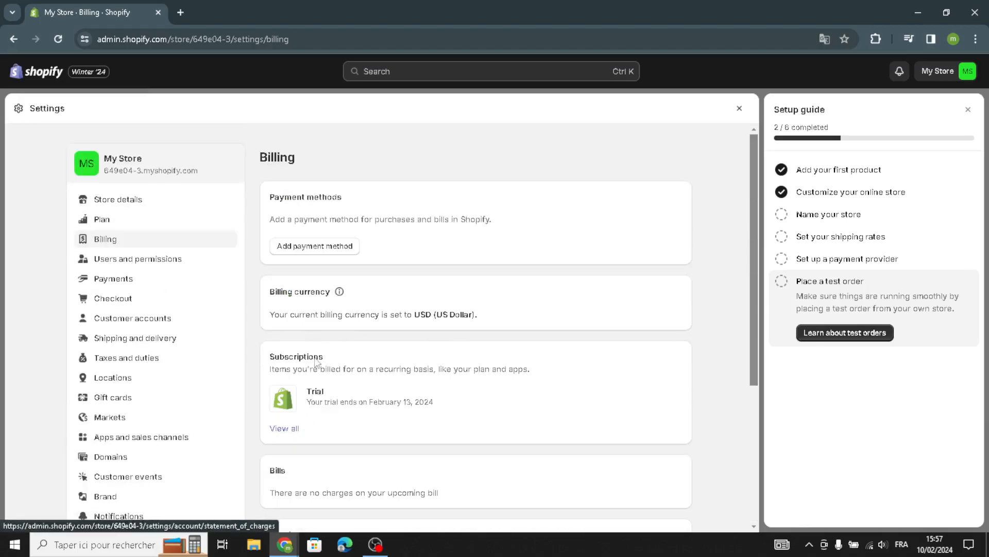
# Step: Review the users and permissions settings, covering store owner, staff accounts, POS app-only staff and collaborator requests
pyautogui.click(132, 259)
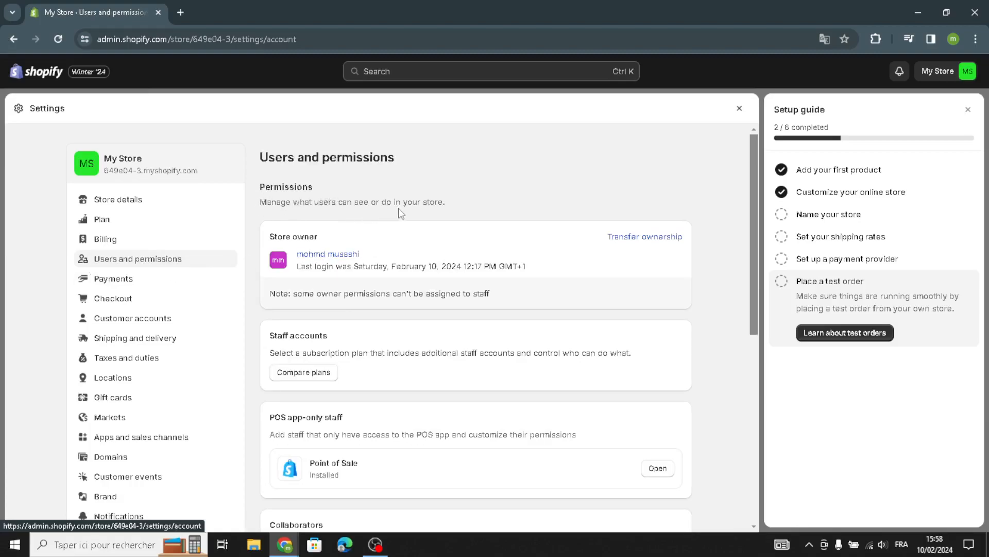
pyautogui.scroll(-1, 432, 229)
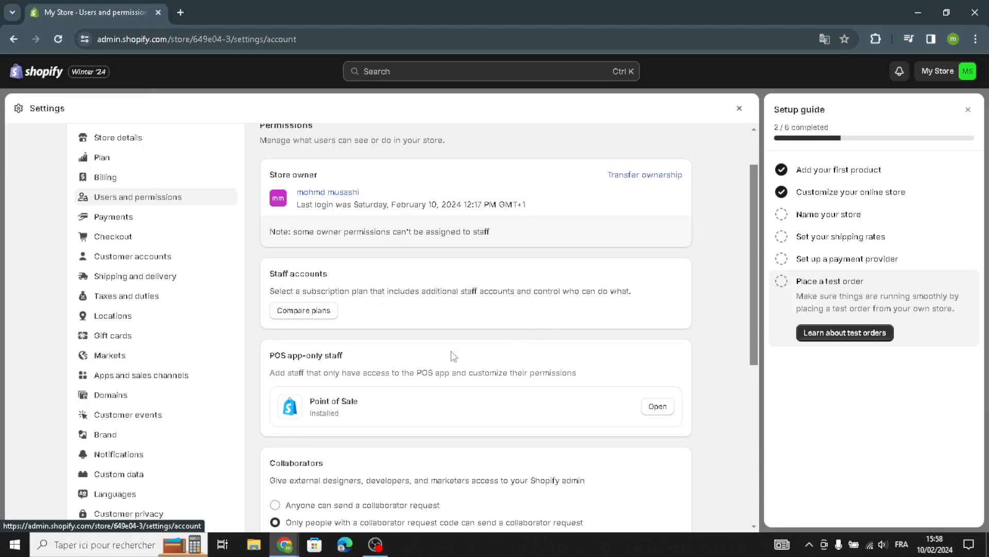
pyautogui.scroll(-5, 316, 433)
pyautogui.scroll(5, 312, 429)
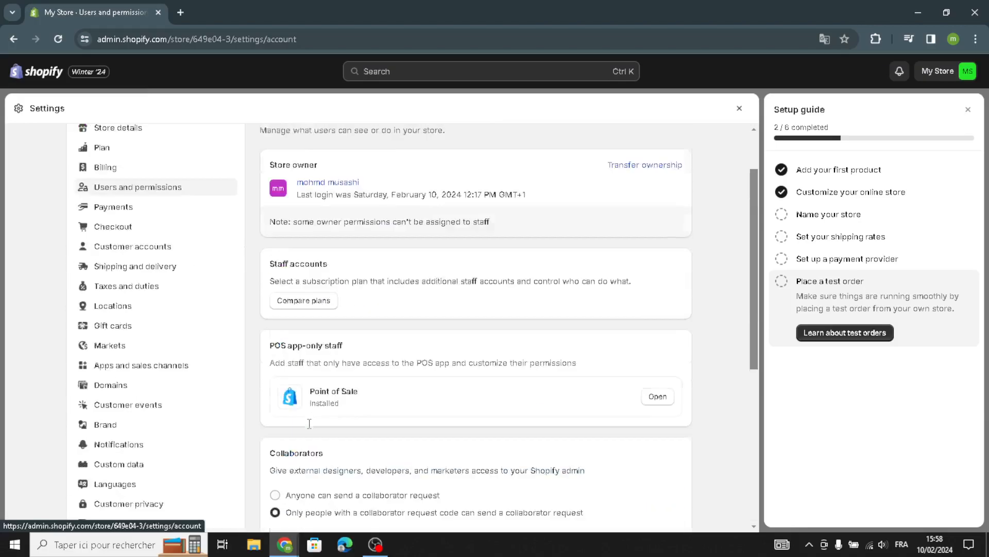
# Step: Browse the third-party payment providers in the payment settings and view the details of Oceanpayment(Direct)
pyautogui.click(100, 310)
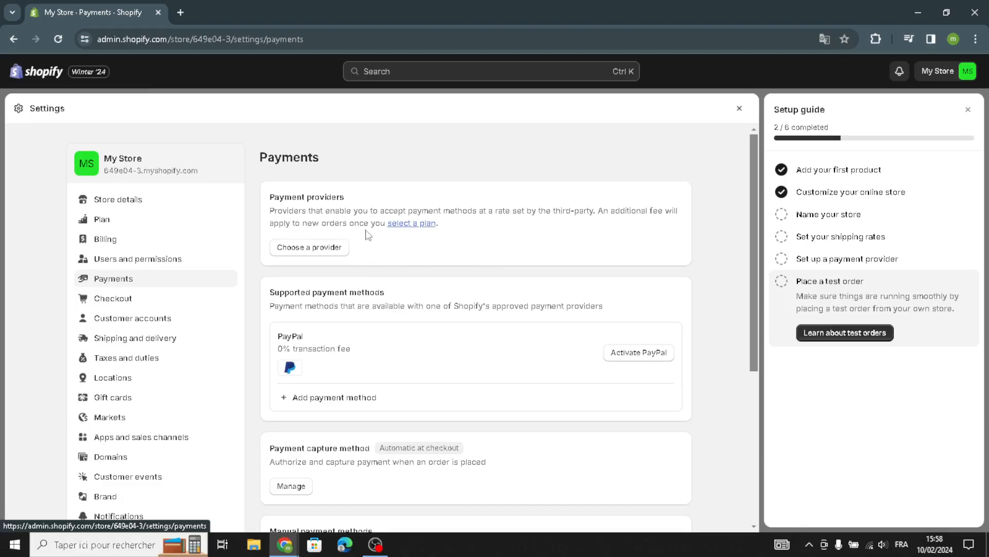
pyautogui.click(328, 254)
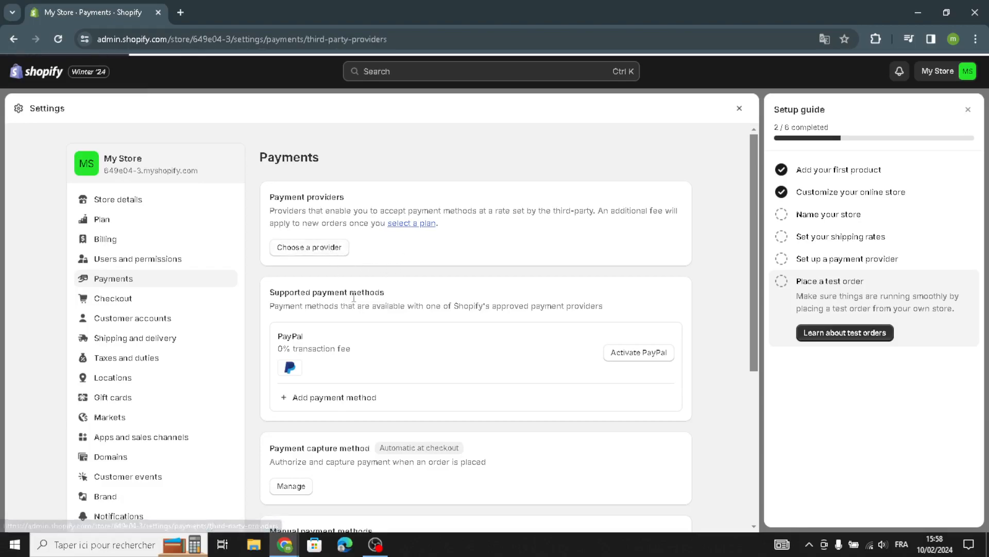
pyautogui.click(373, 290)
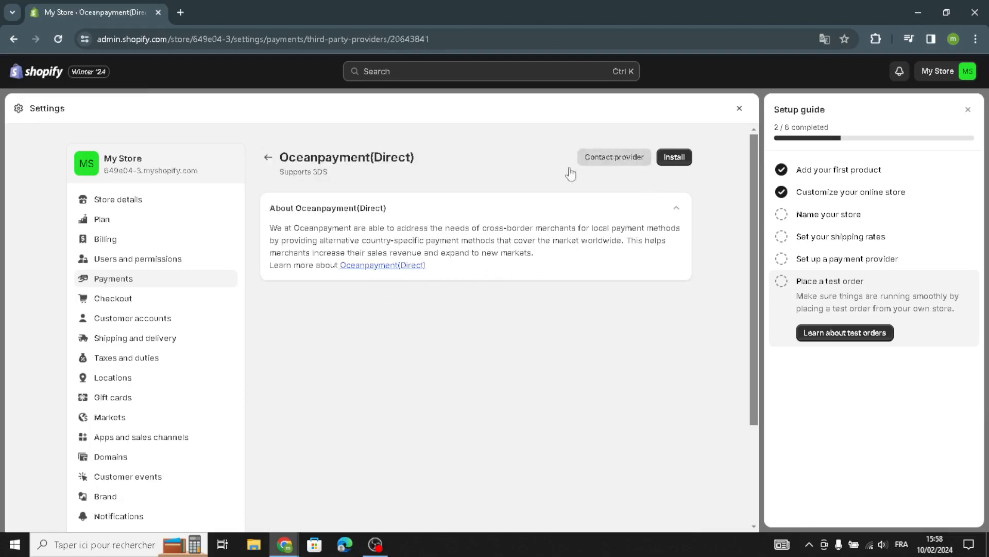
pyautogui.click(268, 157)
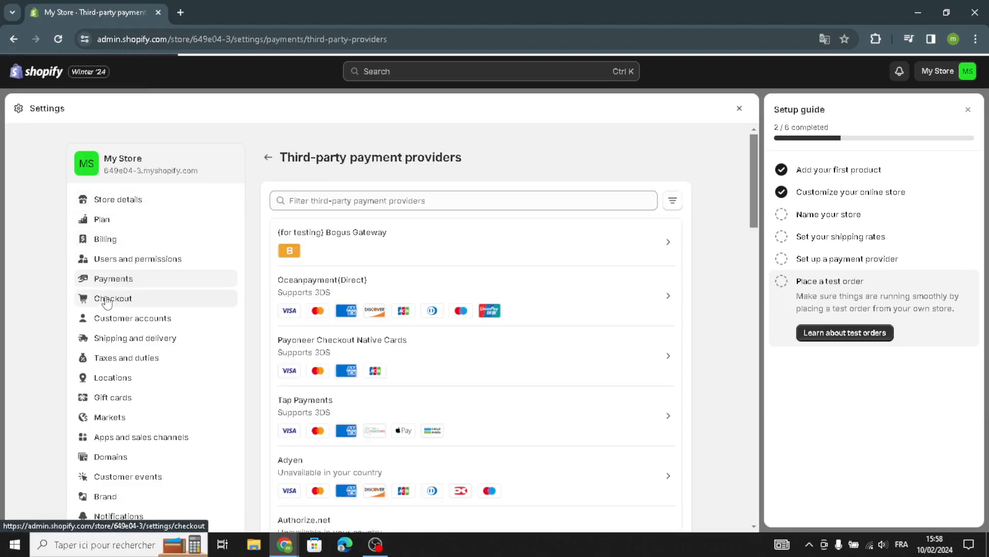
# Step: Examine the checkout settings for customer contact method and customer information, including name, company, address line 2 and phone number
pyautogui.click(107, 302)
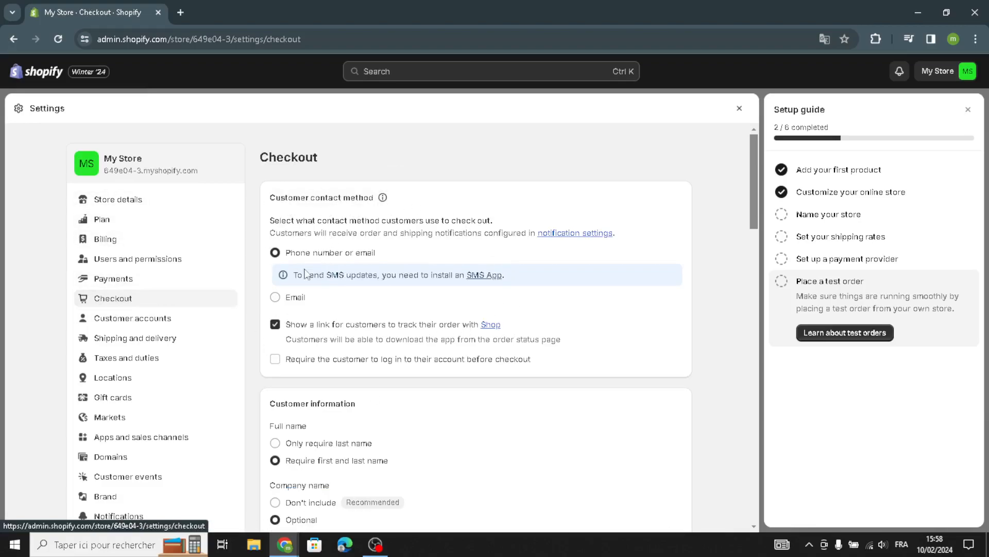
pyautogui.scroll(-1, 295, 360)
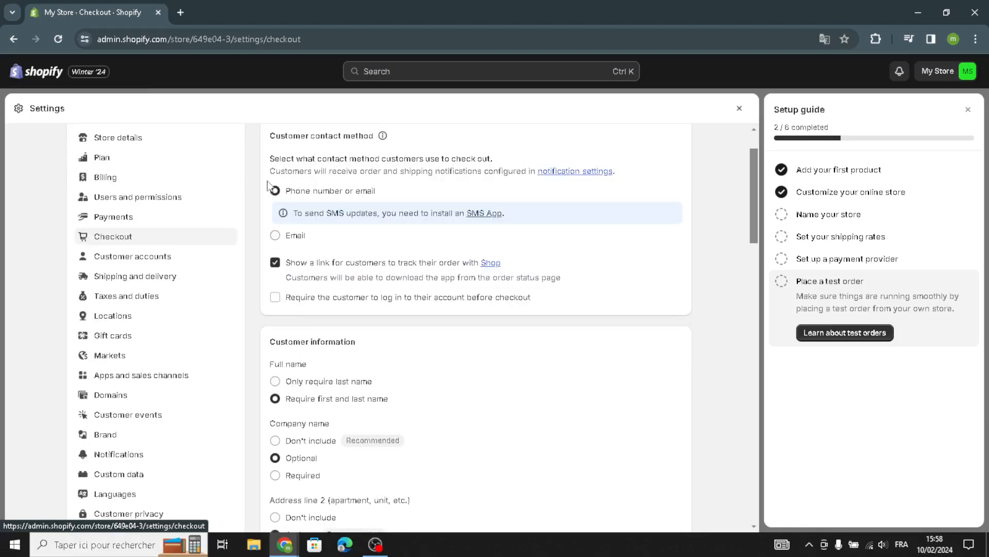
pyautogui.scroll(1, 294, 190)
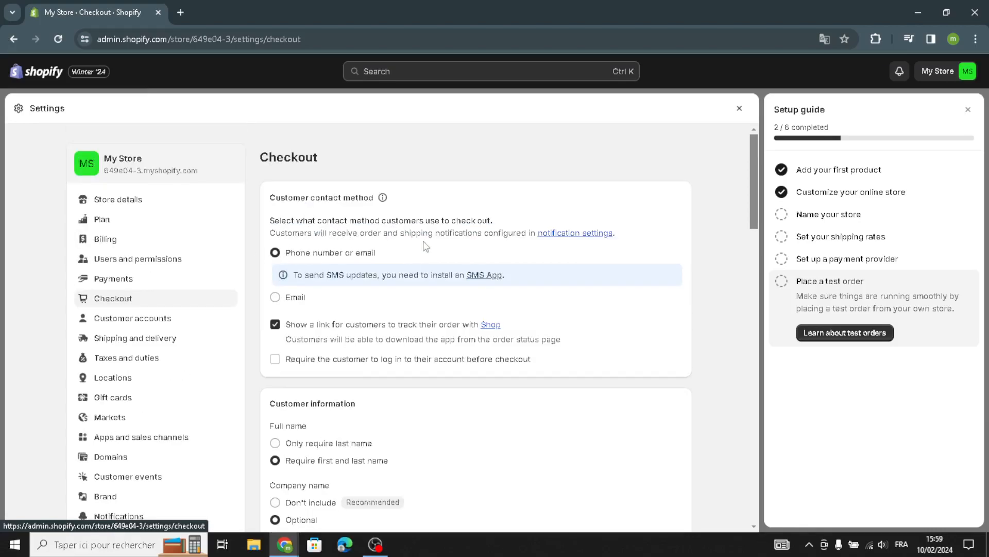
pyautogui.scroll(-2, 364, 312)
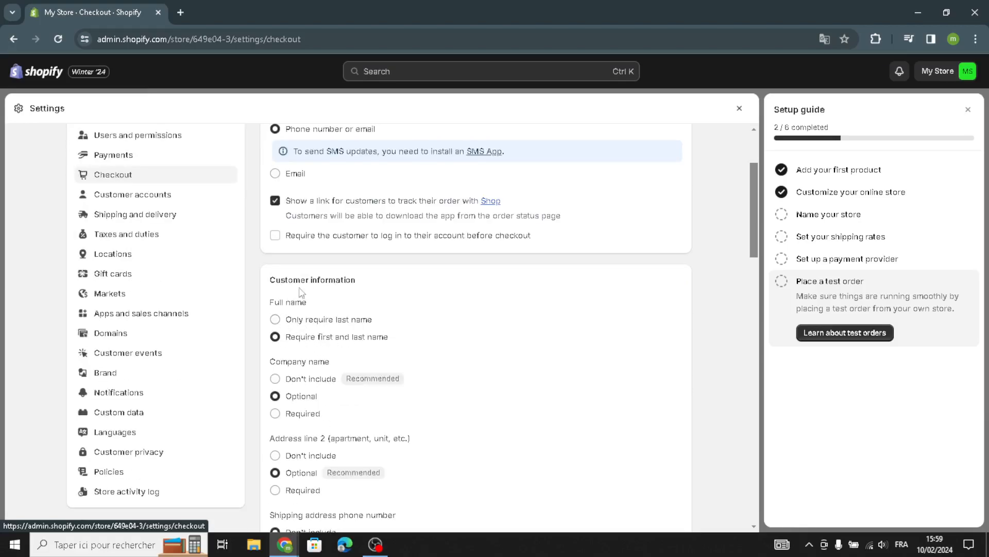
pyautogui.scroll(-1, 299, 296)
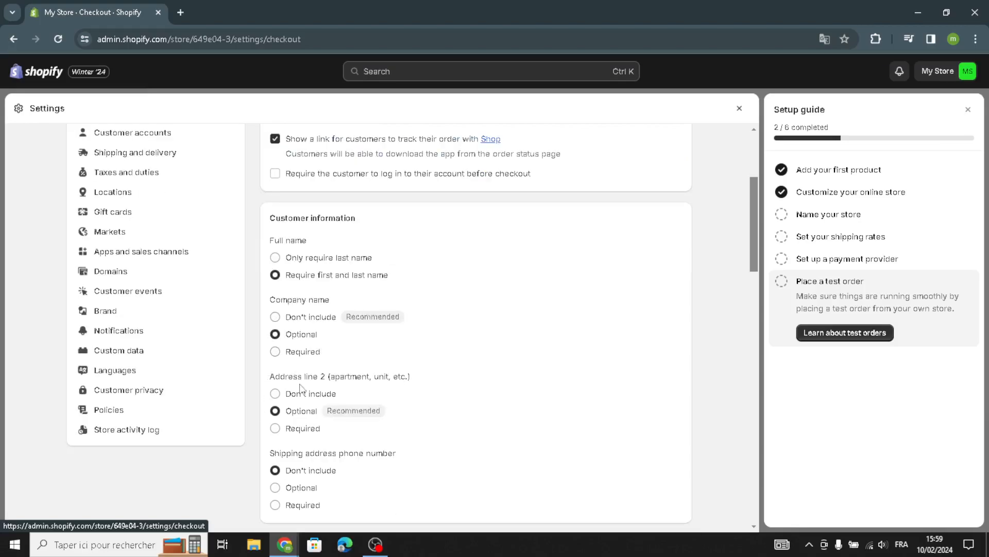
pyautogui.scroll(-1, 304, 392)
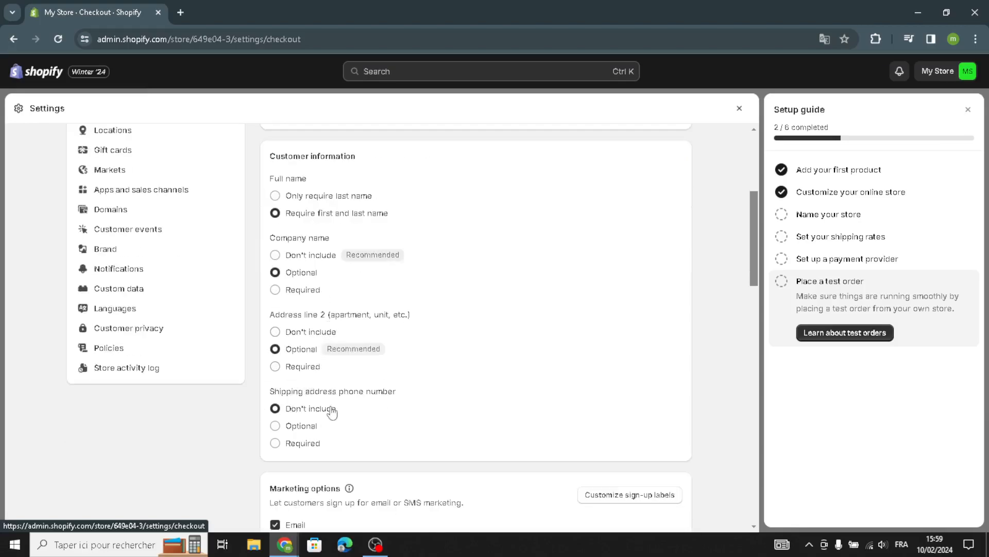
# Step: Examine the checkout options for marketing, tipping, address collection, order processing, order status page, checkout language and checkout rules
pyautogui.scroll(-1, 324, 412)
pyautogui.scroll(-2, 272, 433)
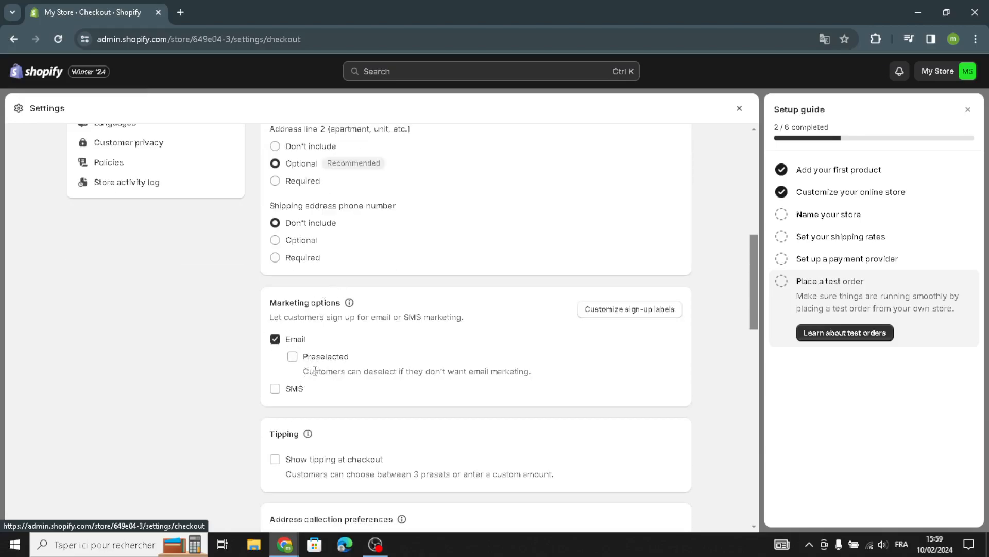
pyautogui.scroll(-3, 318, 372)
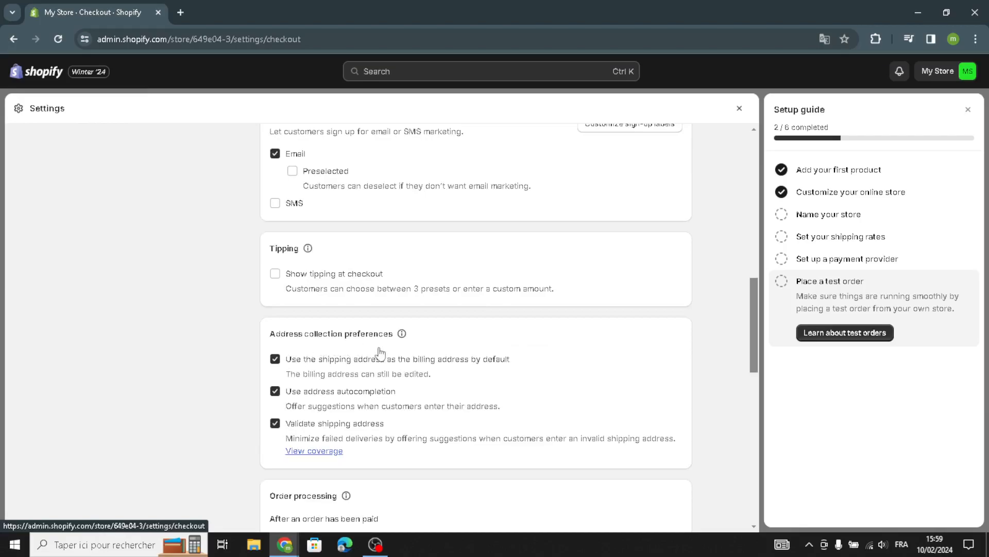
pyautogui.scroll(-1, 363, 392)
pyautogui.scroll(-5, 309, 466)
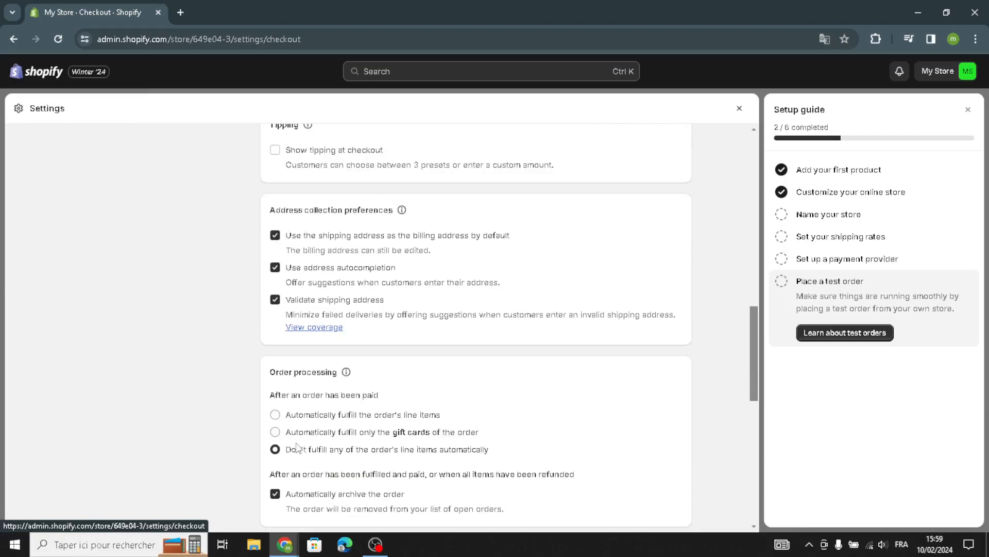
pyautogui.scroll(-1, 326, 459)
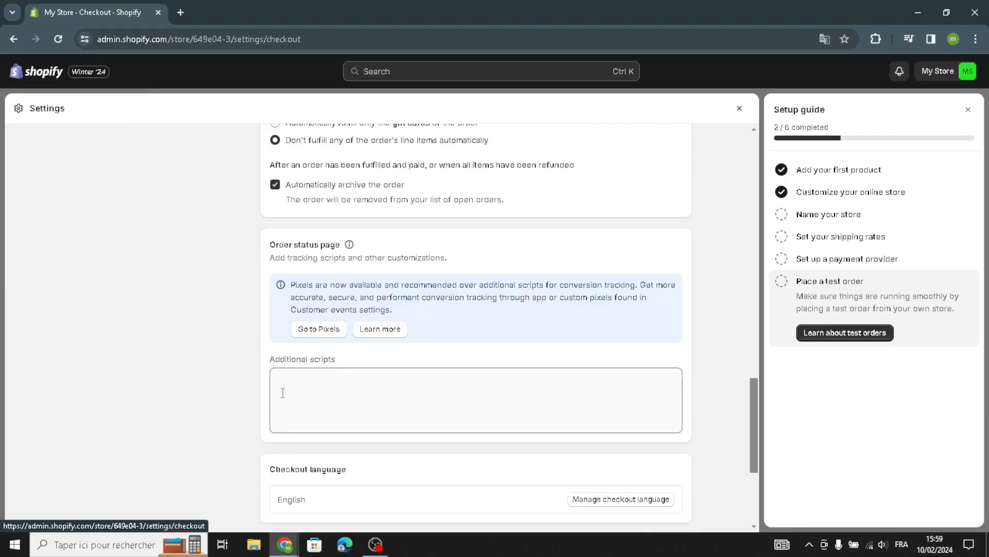
pyautogui.scroll(1, 283, 393)
pyautogui.scroll(1, 315, 448)
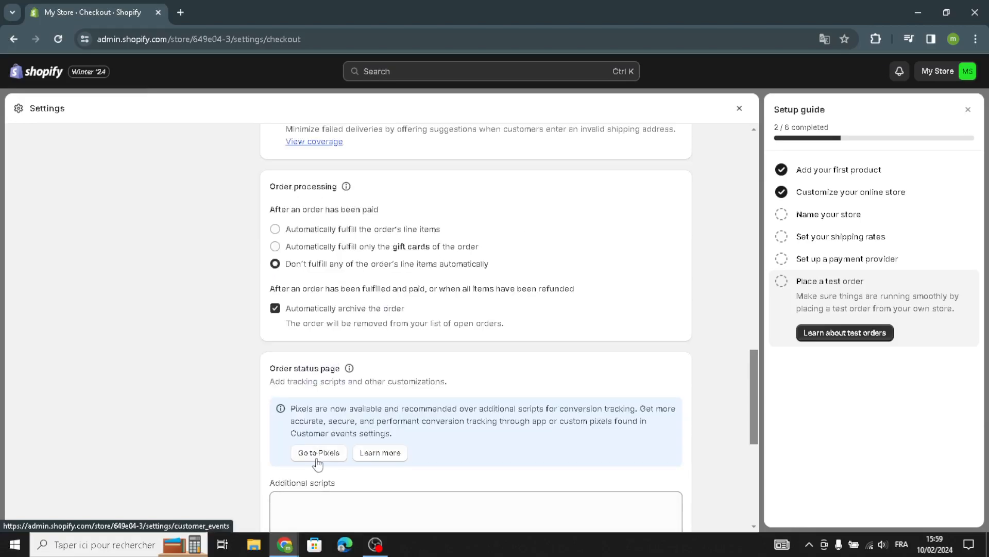
pyautogui.scroll(-5, 315, 458)
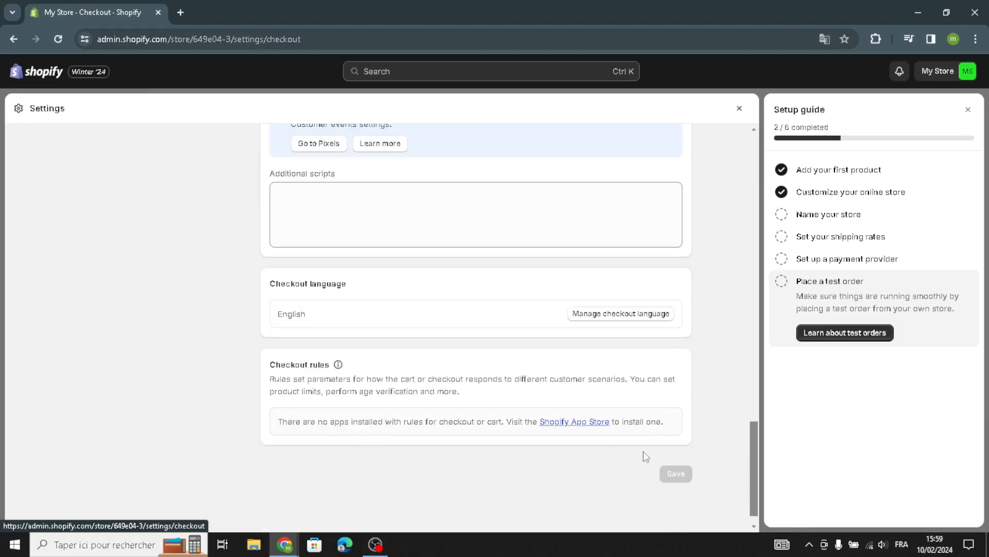
pyautogui.scroll(6, 629, 431)
pyautogui.scroll(-6, 545, 385)
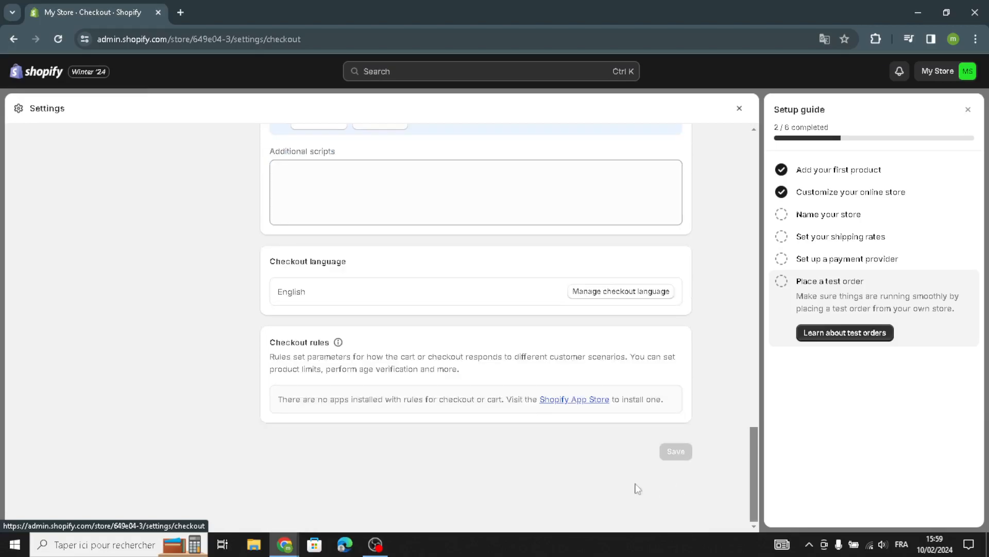
pyautogui.scroll(7, 495, 322)
pyautogui.scroll(12, 392, 283)
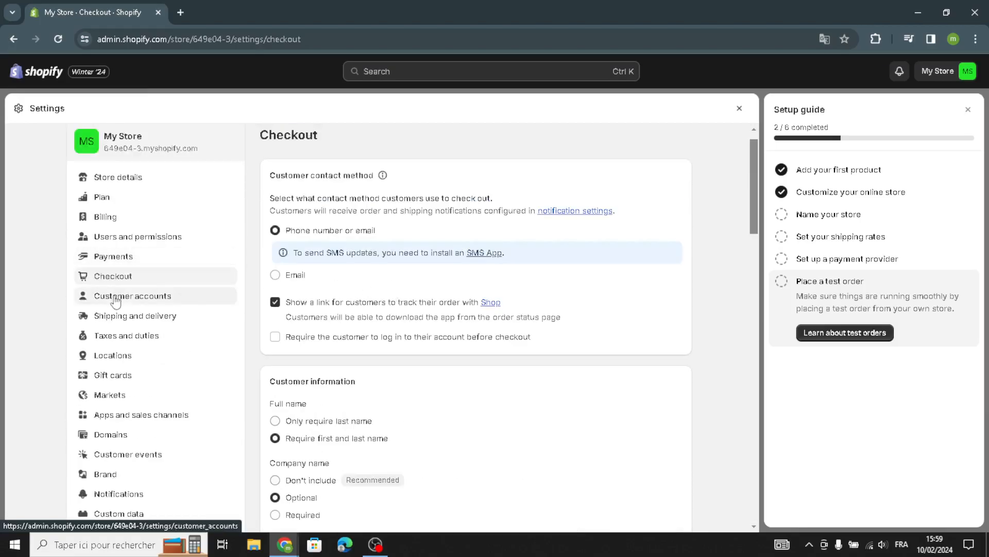
# Step: Review the customer accounts settings, covering login experience, self-serve returns, account URLs, branding and Sign in with Shop
pyautogui.click(192, 296)
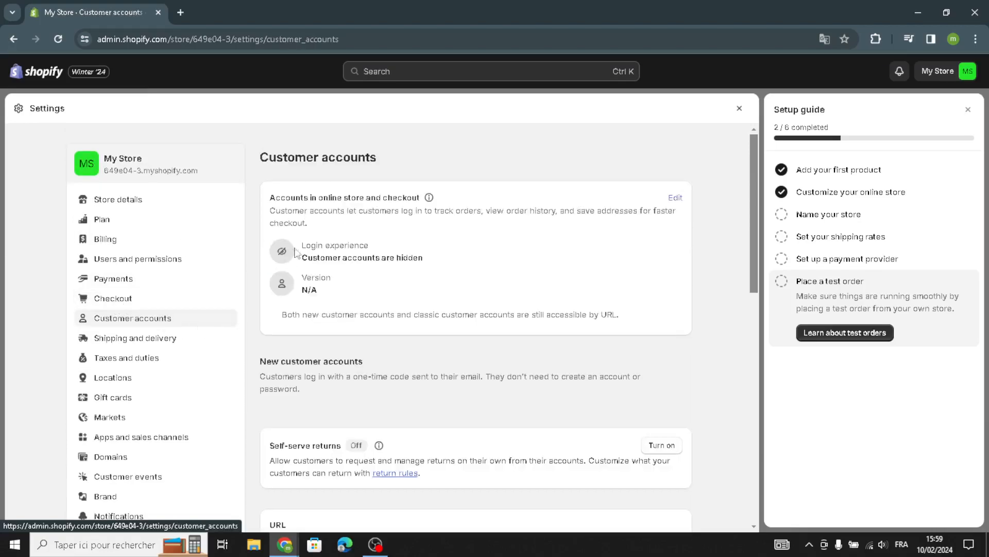
pyautogui.scroll(-3, 280, 444)
pyautogui.scroll(-4, 280, 444)
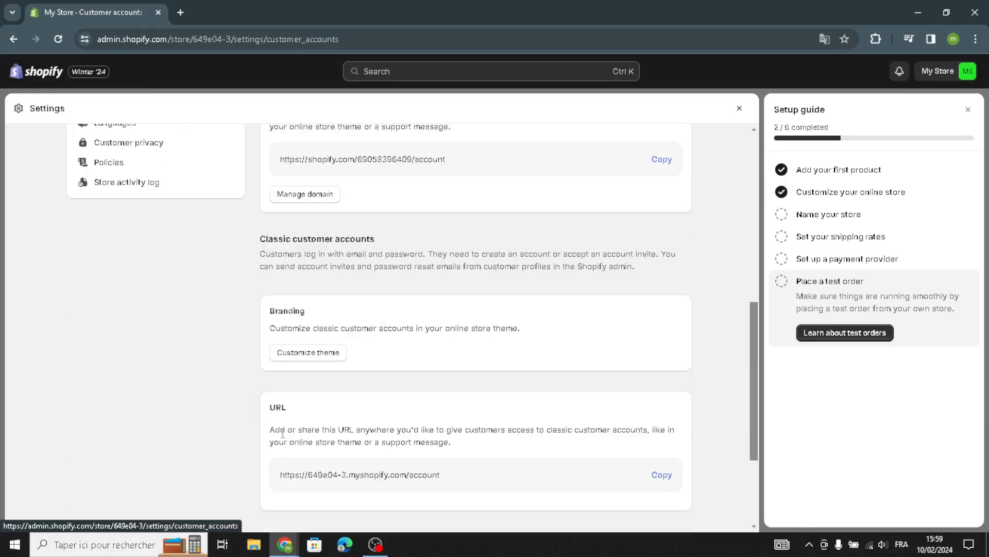
pyautogui.scroll(-3, 295, 382)
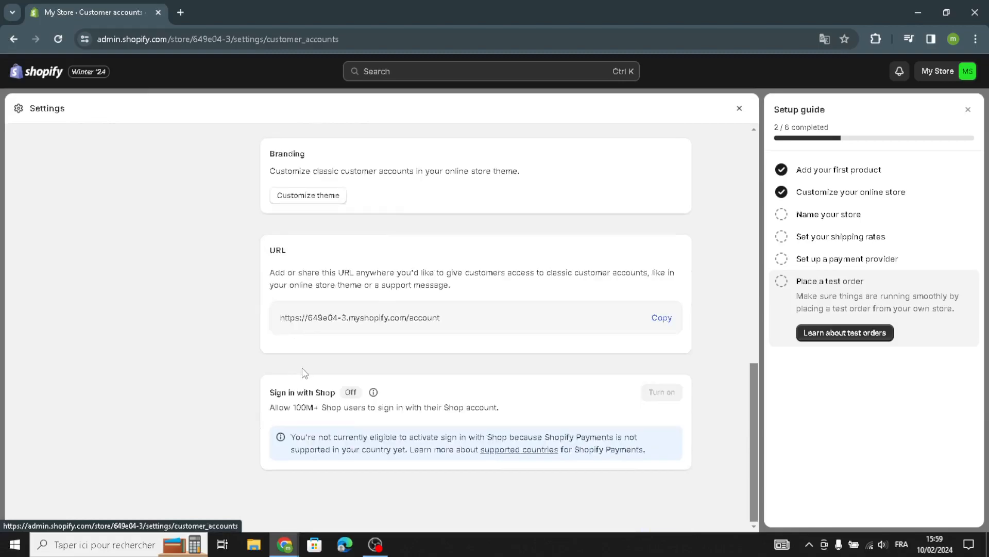
pyautogui.scroll(7, 342, 315)
pyautogui.scroll(1, 309, 304)
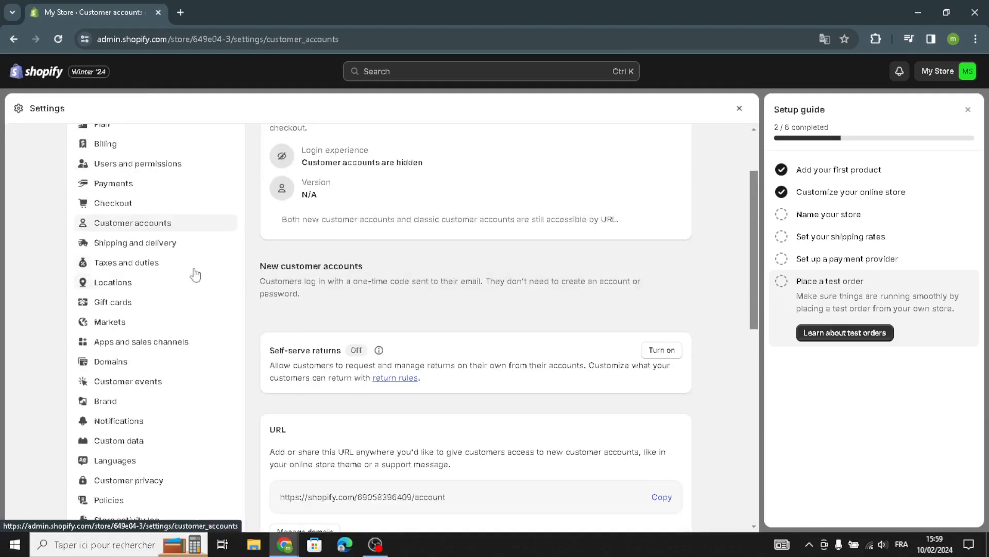
# Step: Open the domain settings and search for a new domain to buy under the name GreenNestMa
pyautogui.click(125, 363)
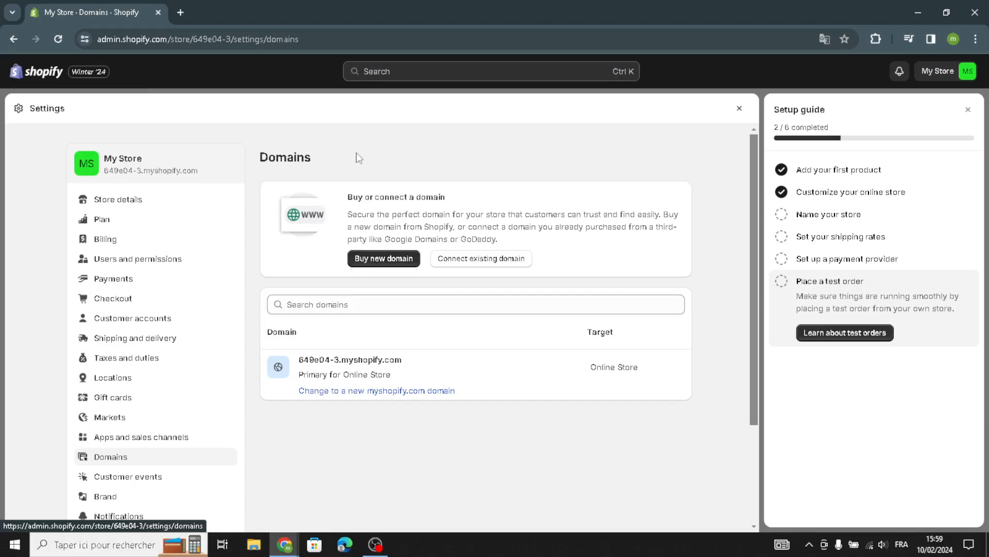
pyautogui.click(360, 263)
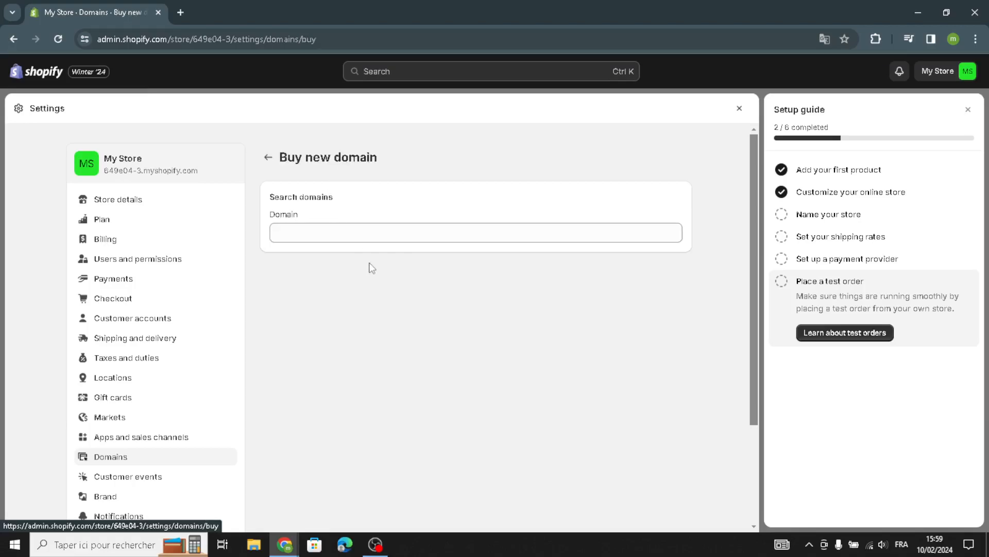
pyautogui.click(313, 236)
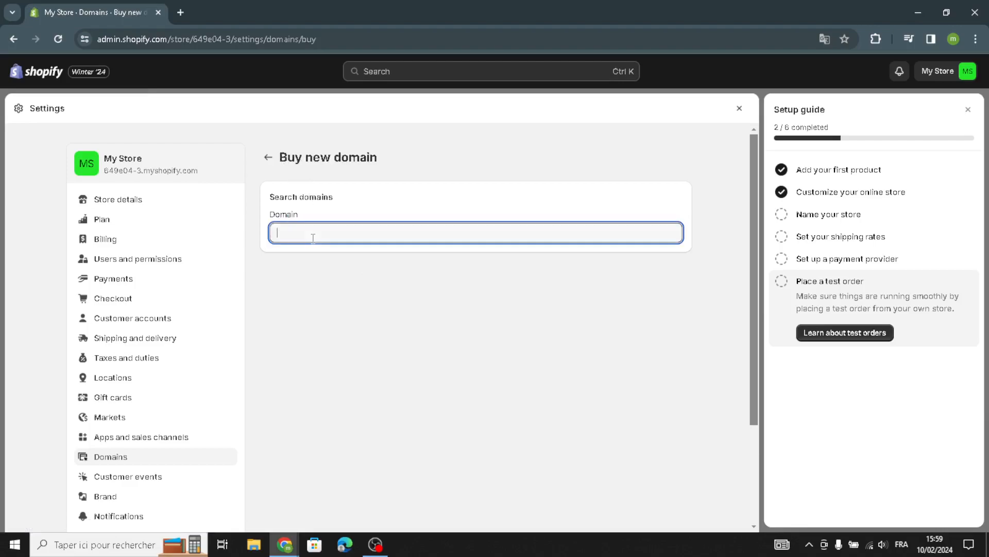
pyautogui.write('GreenNest')
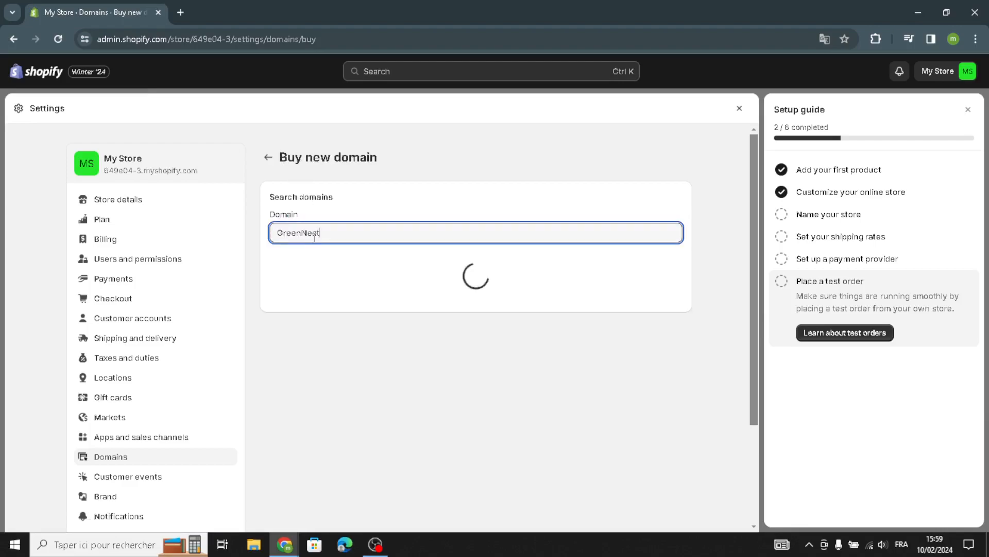
pyautogui.write('Ma')
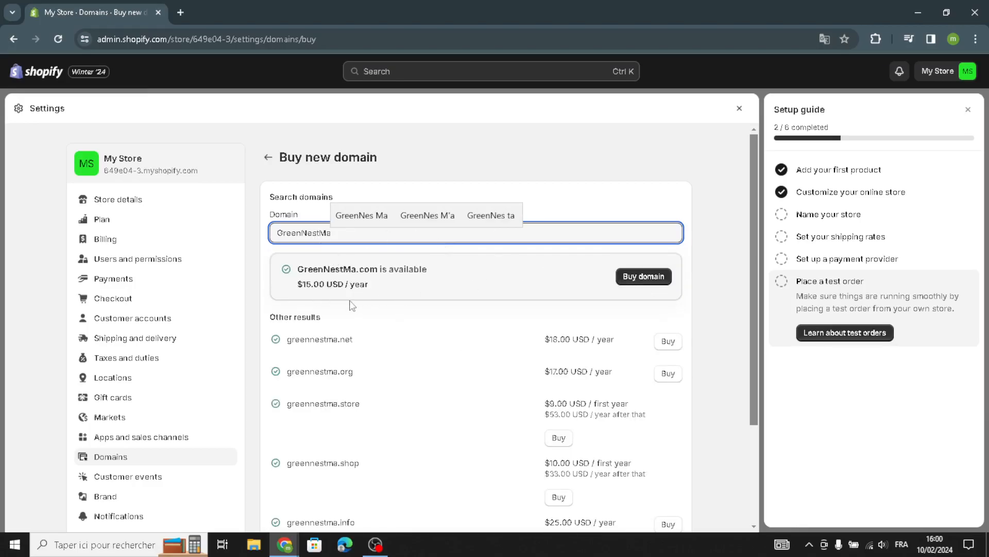
pyautogui.scroll(-1, 412, 298)
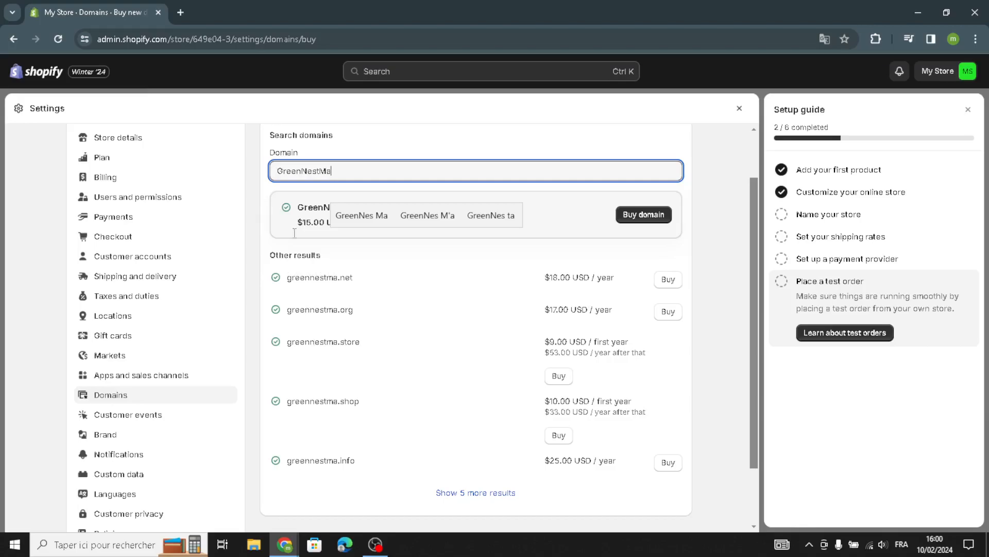
# Step: Open the purchase page for GreenNestMa.com and review its payment requirement, auto-renewal and contact information form
pyautogui.click(653, 215)
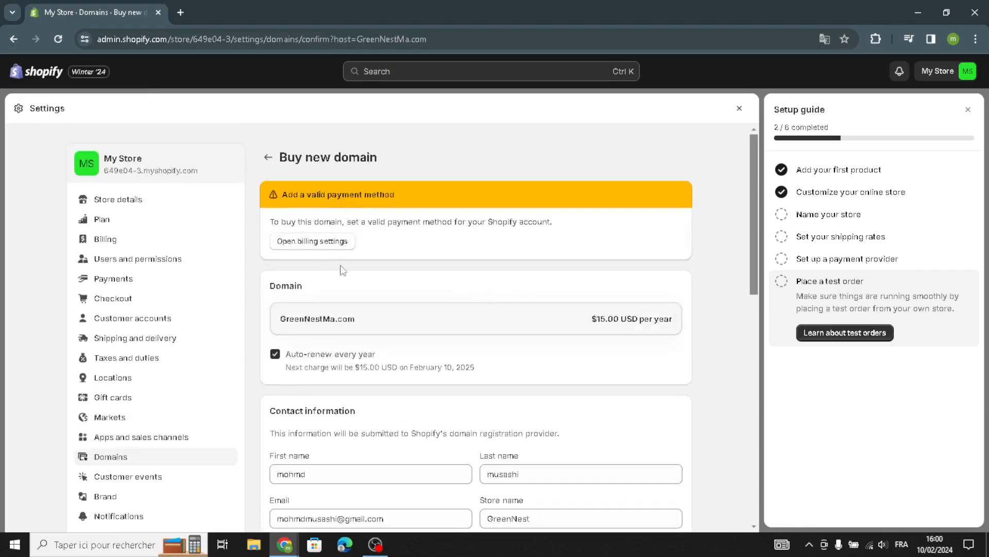
pyautogui.scroll(-5, 345, 366)
pyautogui.scroll(5, 353, 384)
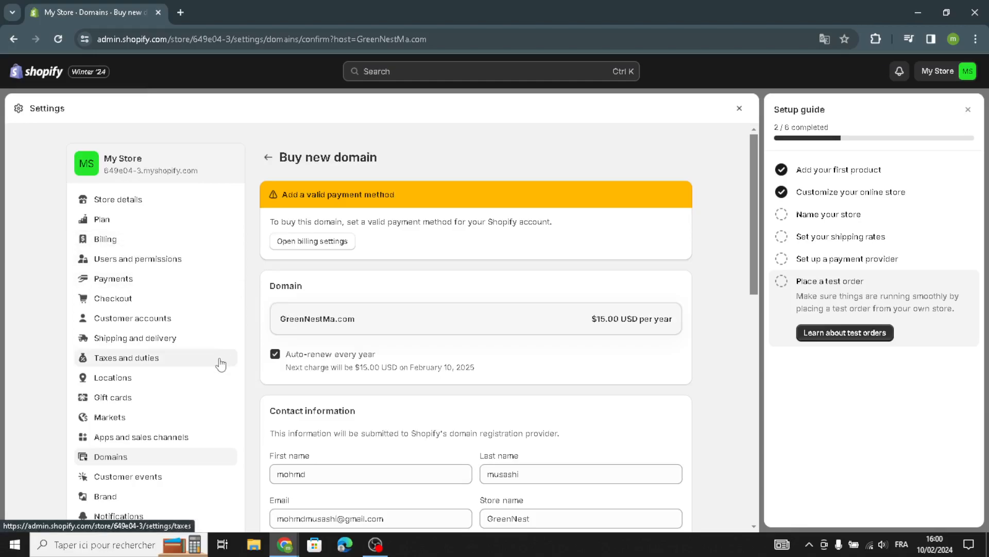
# Step: Open the customer events settings and view the form for adding a custom pixel, closing it without adding one
pyautogui.scroll(-3, 171, 370)
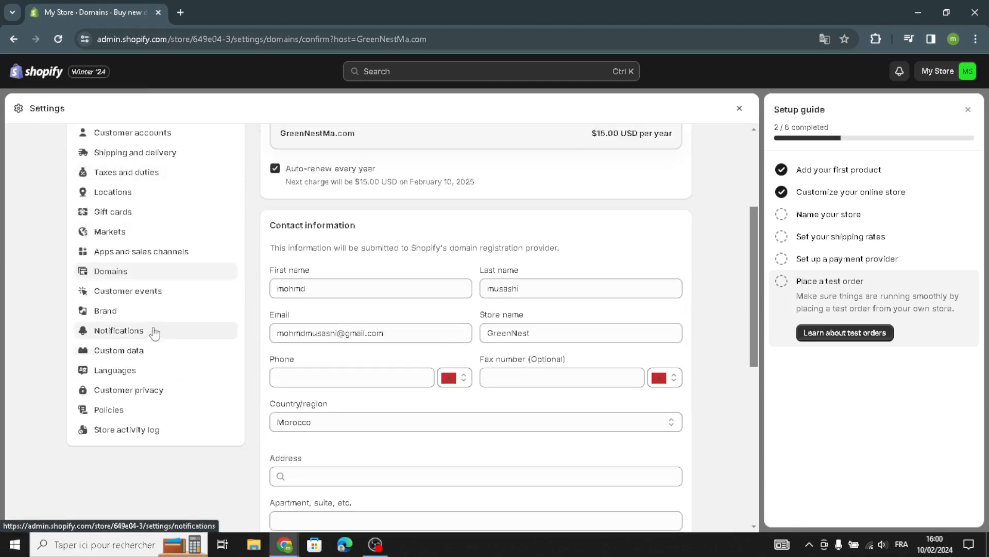
pyautogui.click(153, 292)
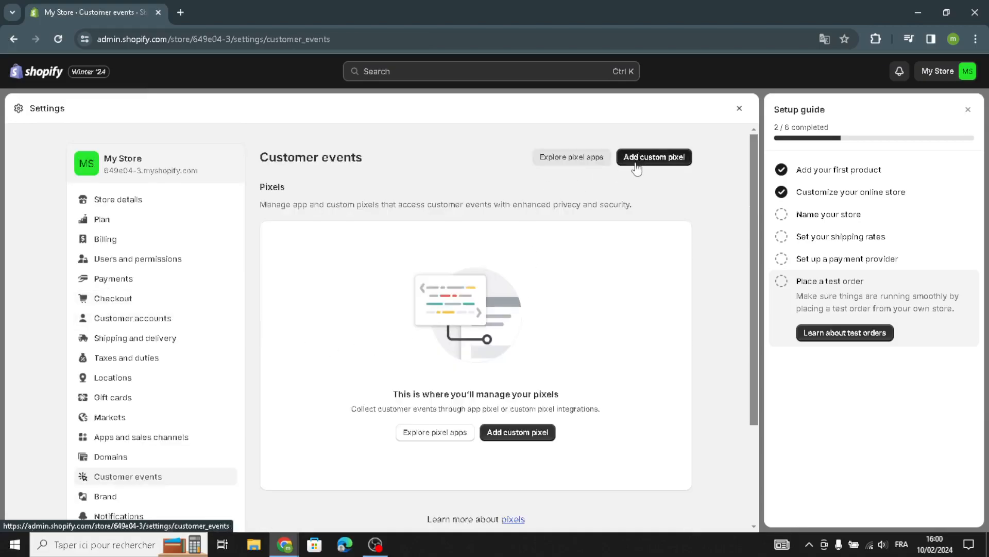
pyautogui.click(662, 166)
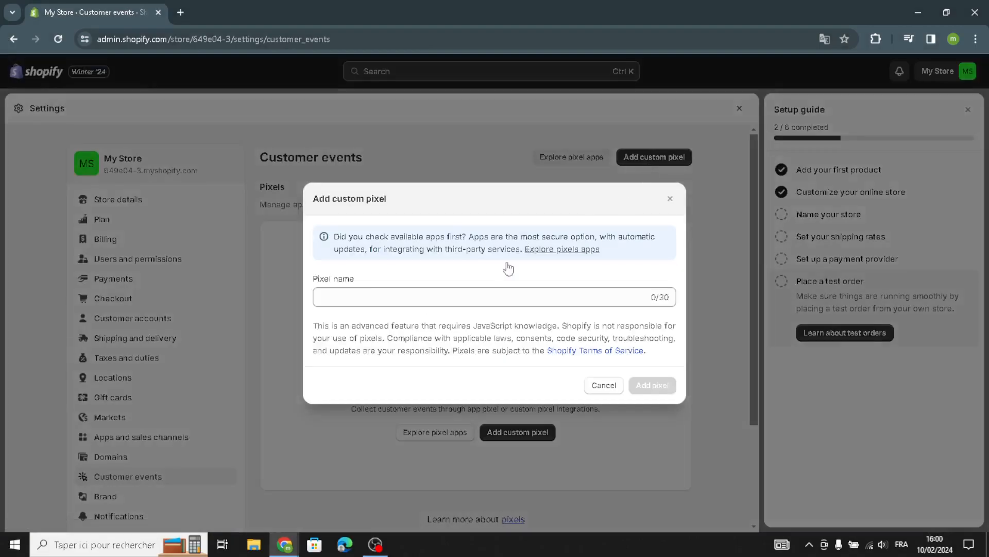
pyautogui.click(669, 199)
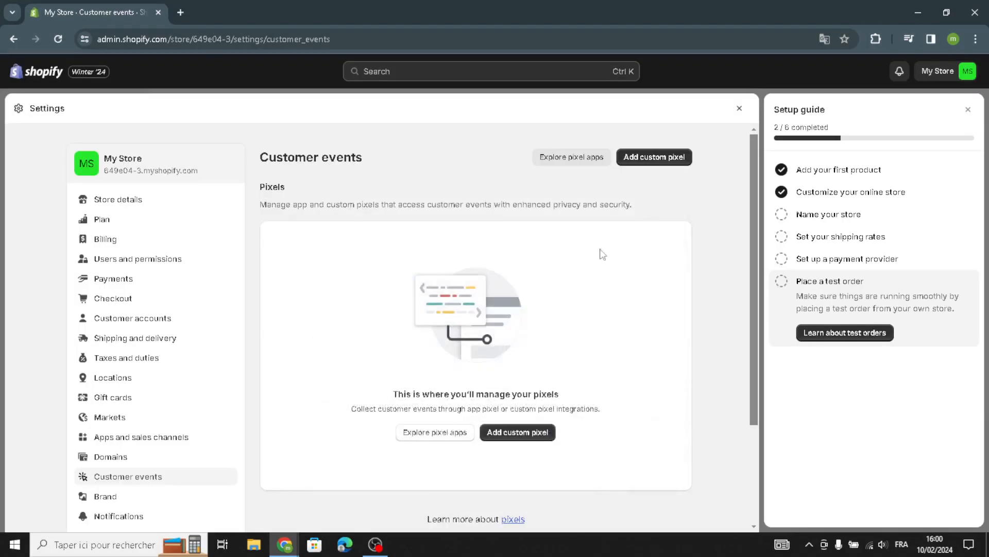
# Step: In the brand settings, add a primary brand color of #ffffff
pyautogui.scroll(-2, 494, 359)
pyautogui.click(82, 374)
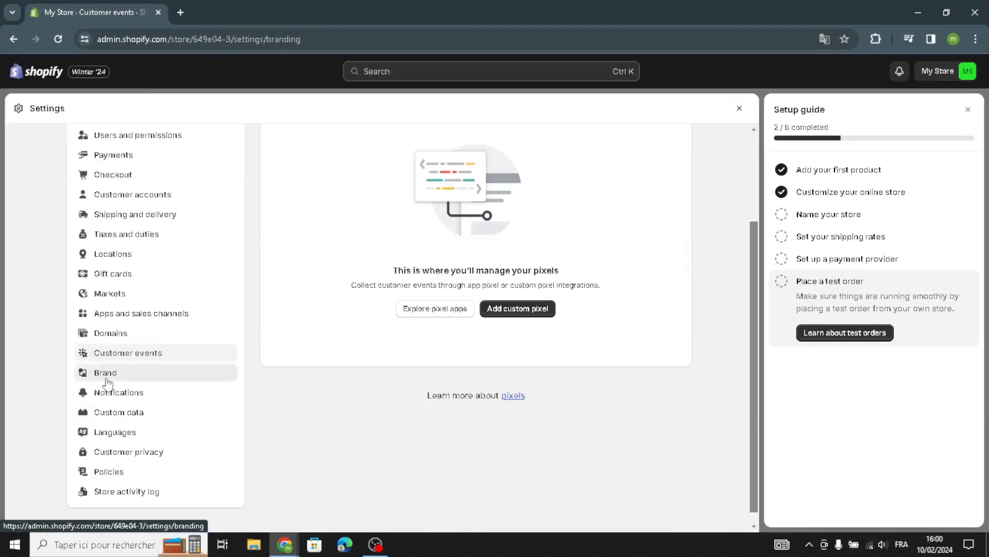
pyautogui.scroll(-8, 373, 325)
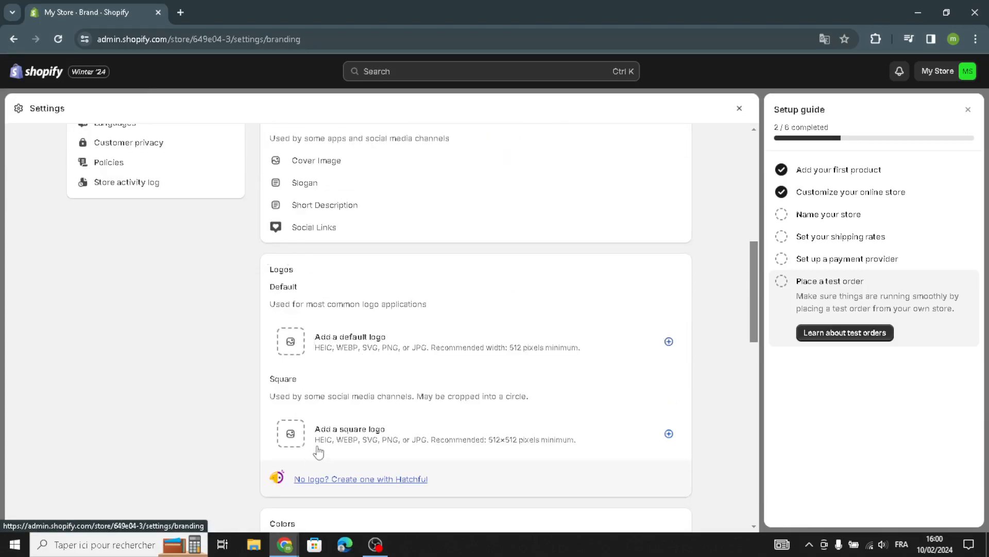
pyautogui.scroll(-5, 347, 428)
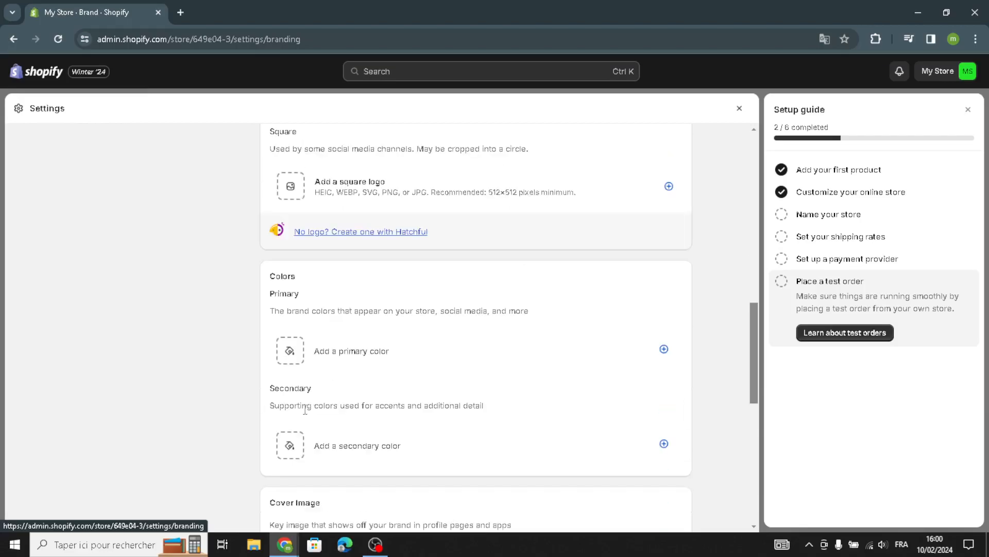
pyautogui.click(664, 350)
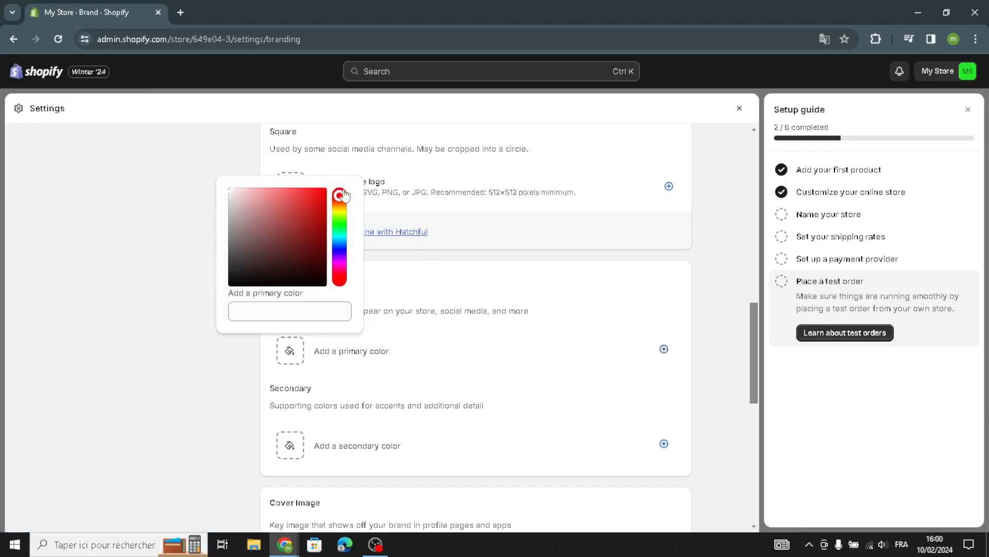
pyautogui.click(339, 243)
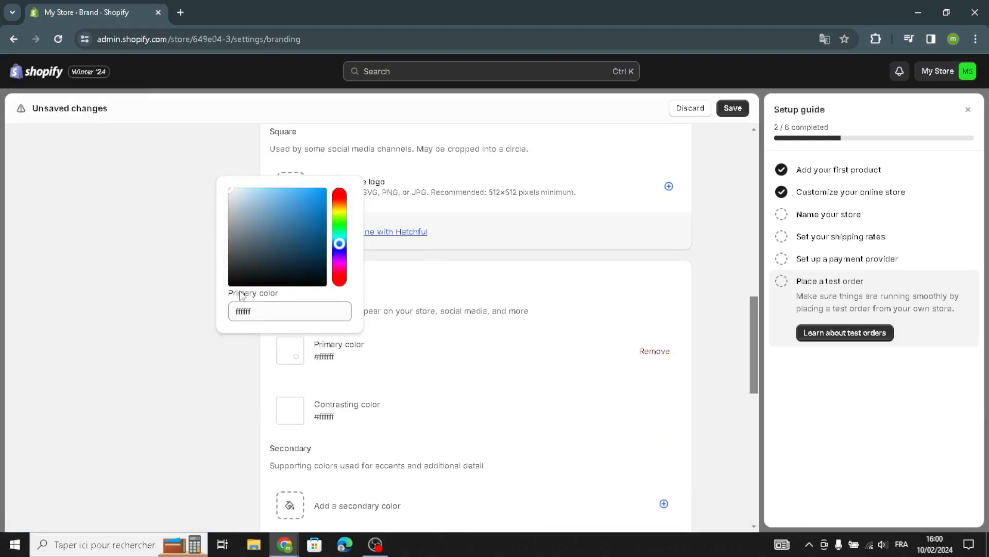
pyautogui.click(195, 318)
# Step: Review the brand's cover image, slogan, short description and social link options, leaving them empty, and save the branding
pyautogui.scroll(-3, 546, 336)
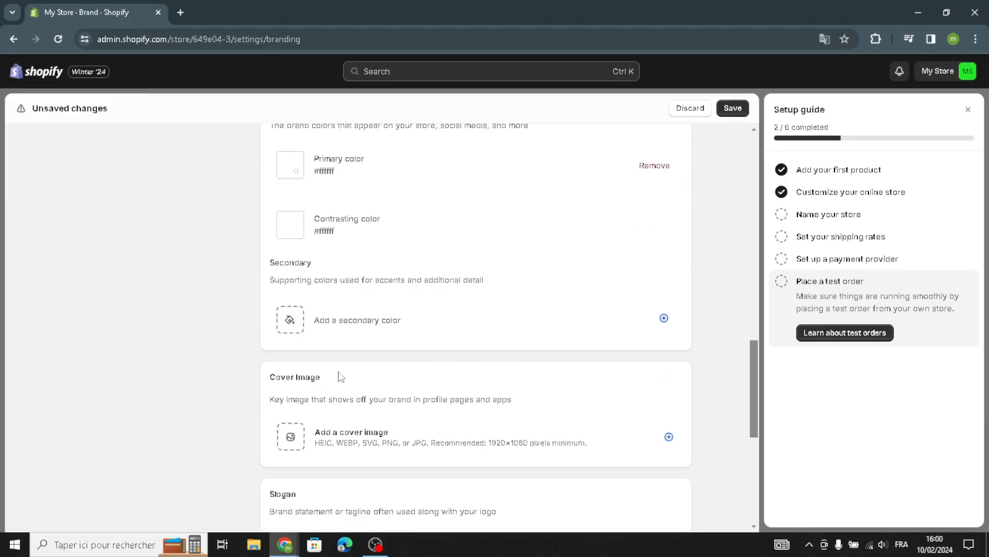
pyautogui.scroll(-1, 322, 369)
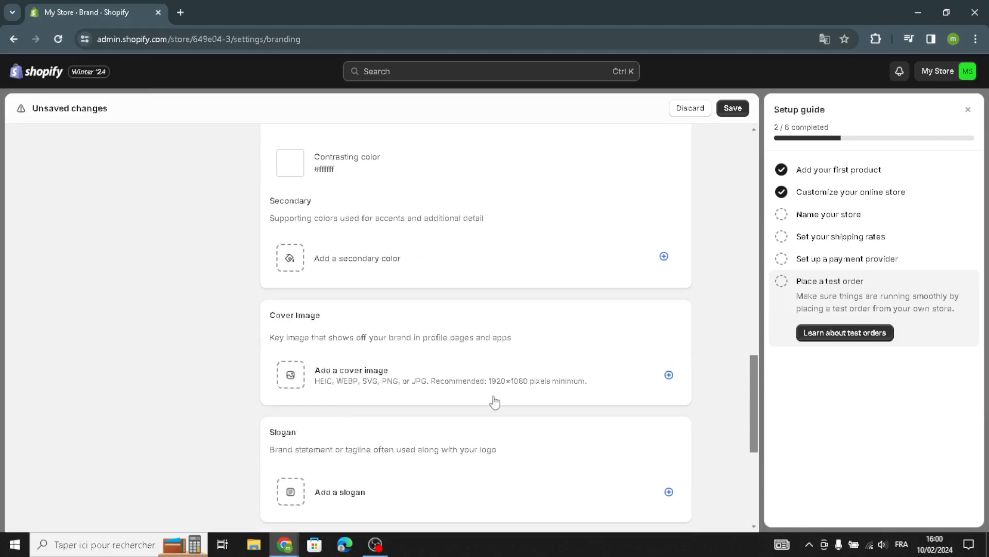
pyautogui.scroll(-4, 521, 368)
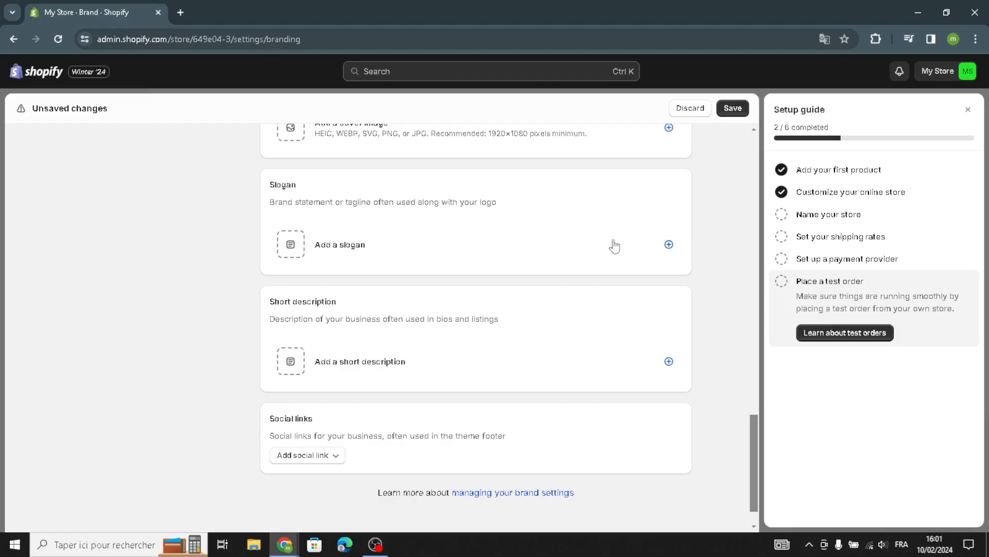
pyautogui.click(668, 244)
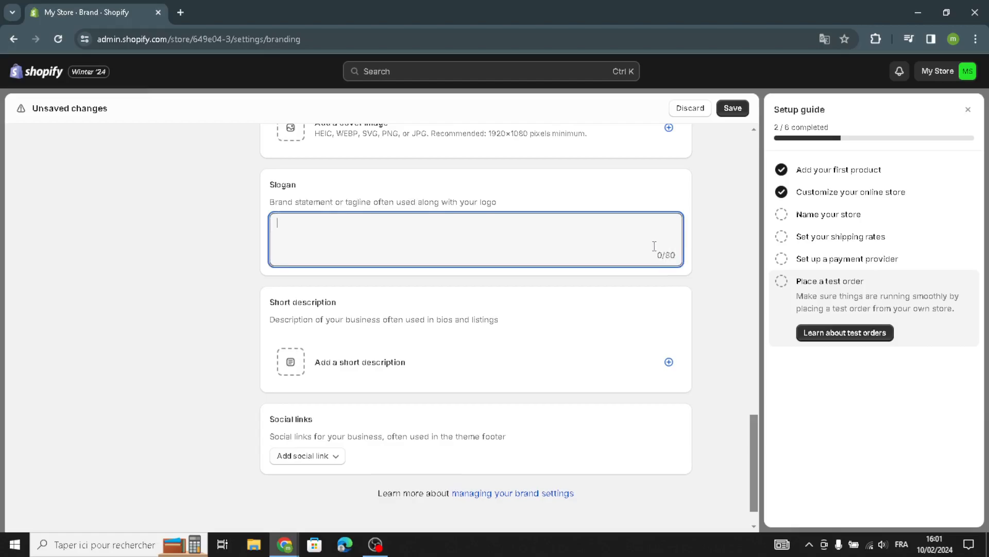
pyautogui.scroll(-1, 225, 381)
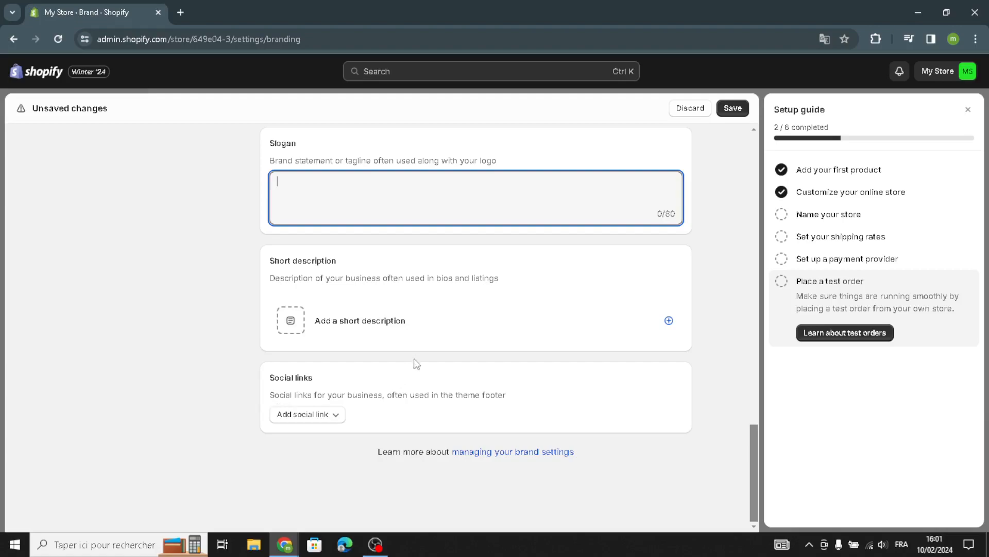
pyautogui.click(661, 316)
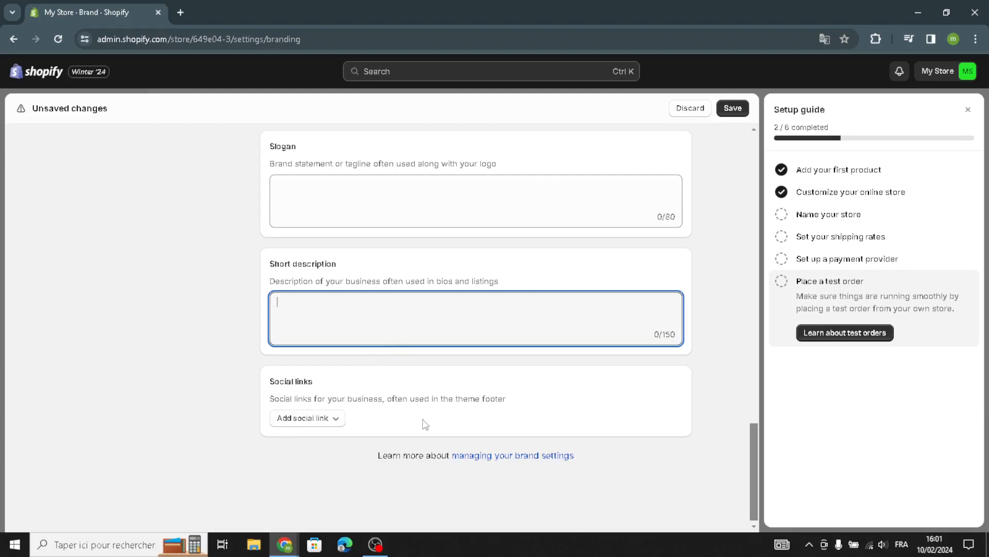
pyautogui.click(312, 421)
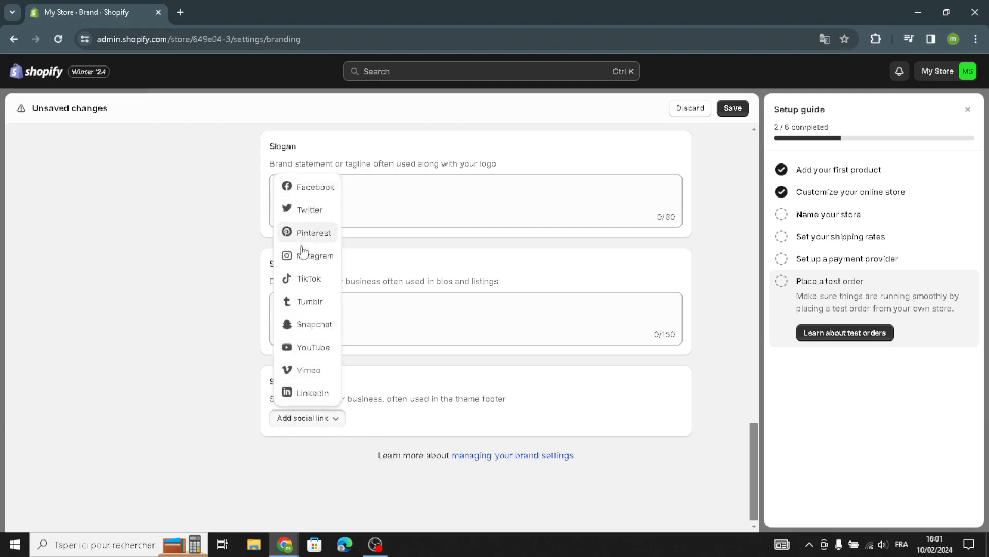
pyautogui.click(104, 328)
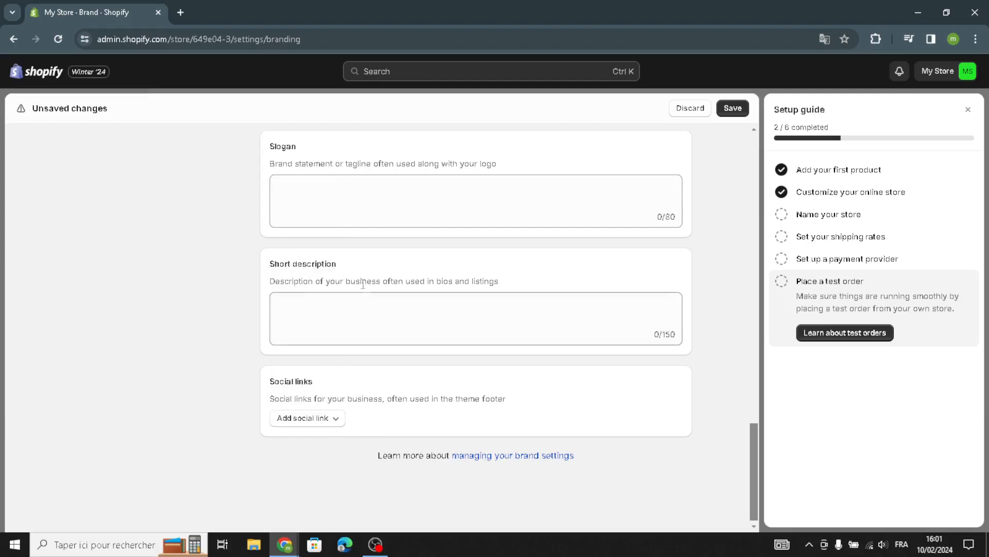
pyautogui.click(724, 109)
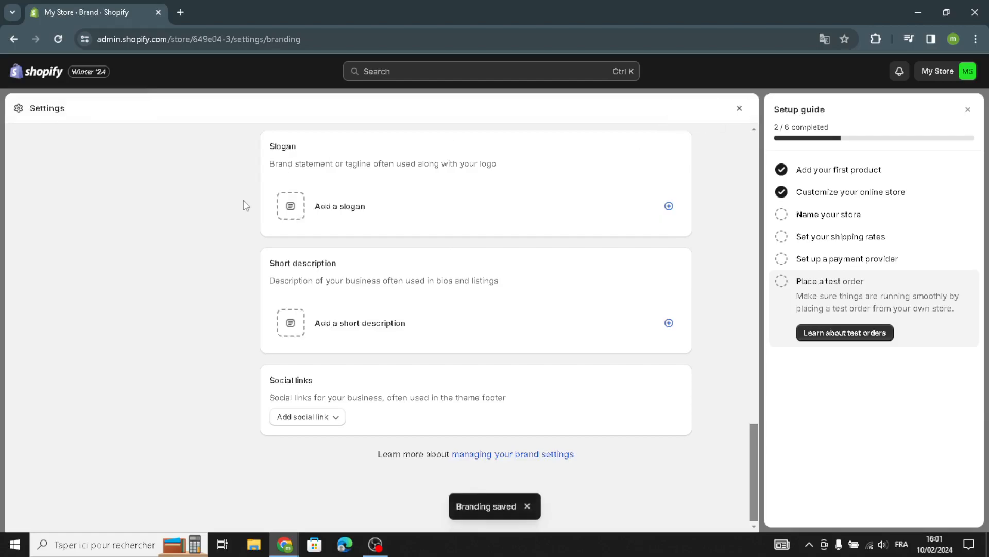
# Step: Open the notification settings and review the sender email, customer, staff, fulfillment request and webhook options
pyautogui.scroll(15, 243, 206)
pyautogui.scroll(1, 235, 234)
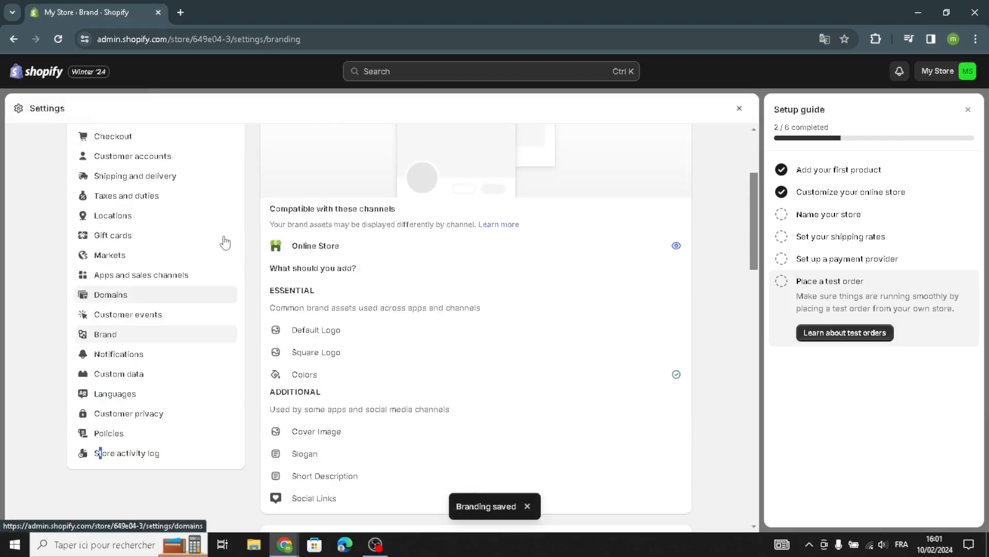
pyautogui.click(106, 357)
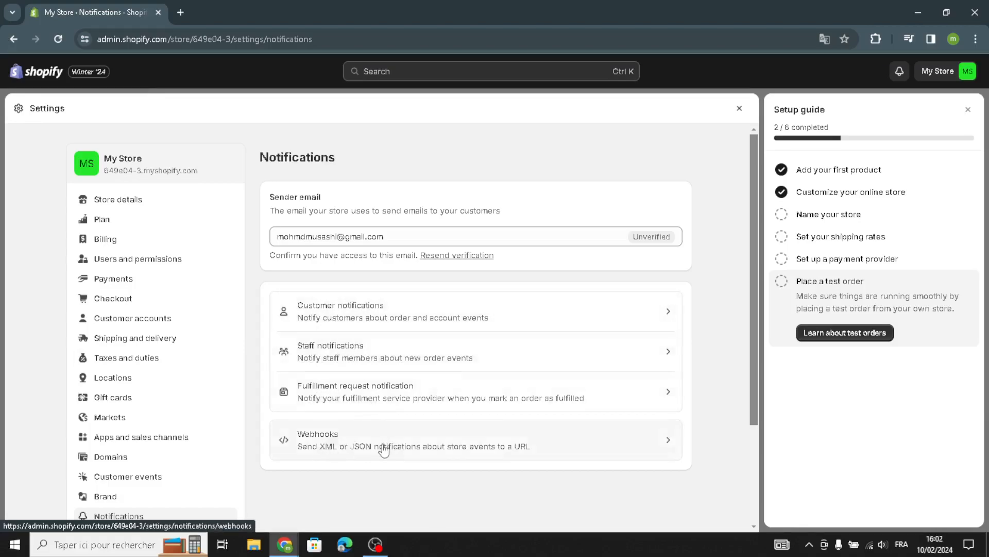
# Step: Review the language settings, viewing the form for adding a language without choosing one, and the published languages
pyautogui.scroll(-3, 371, 444)
pyautogui.click(164, 419)
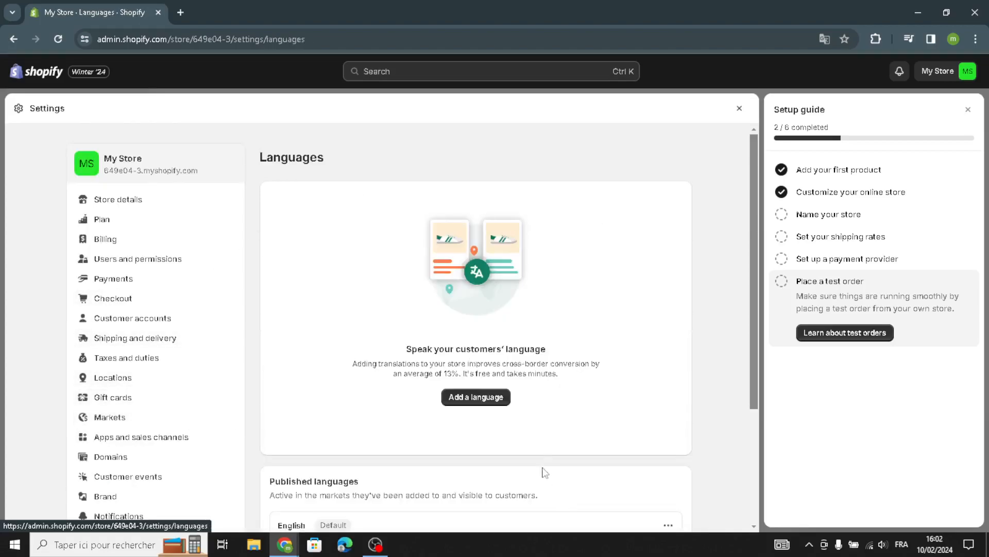
pyautogui.click(490, 400)
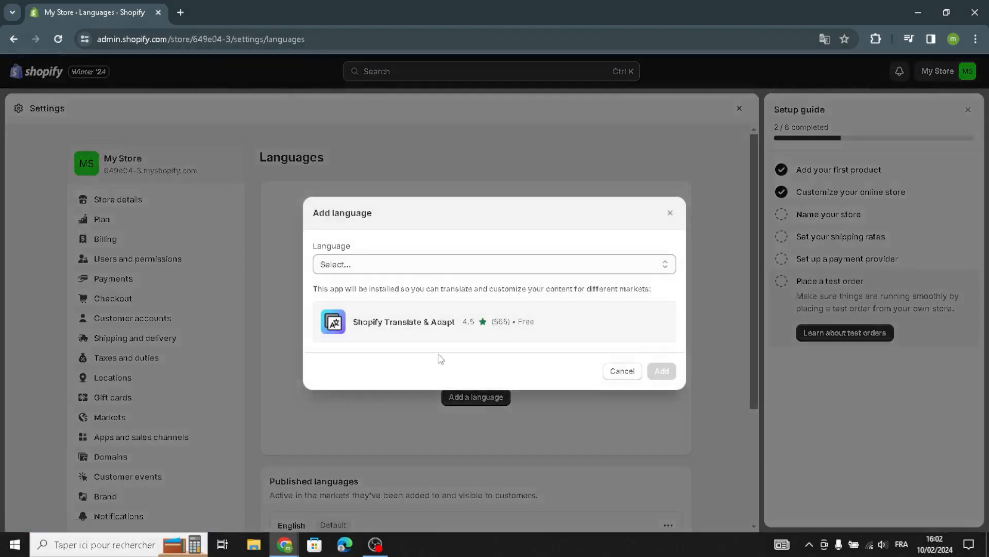
pyautogui.click(364, 271)
pyautogui.click(682, 239)
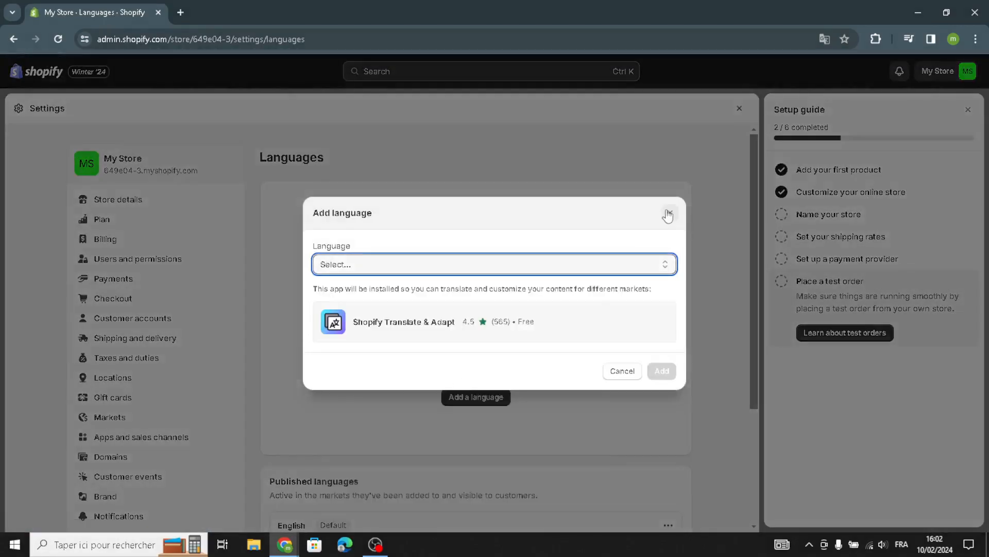
pyautogui.click(668, 215)
pyautogui.scroll(-3, 466, 464)
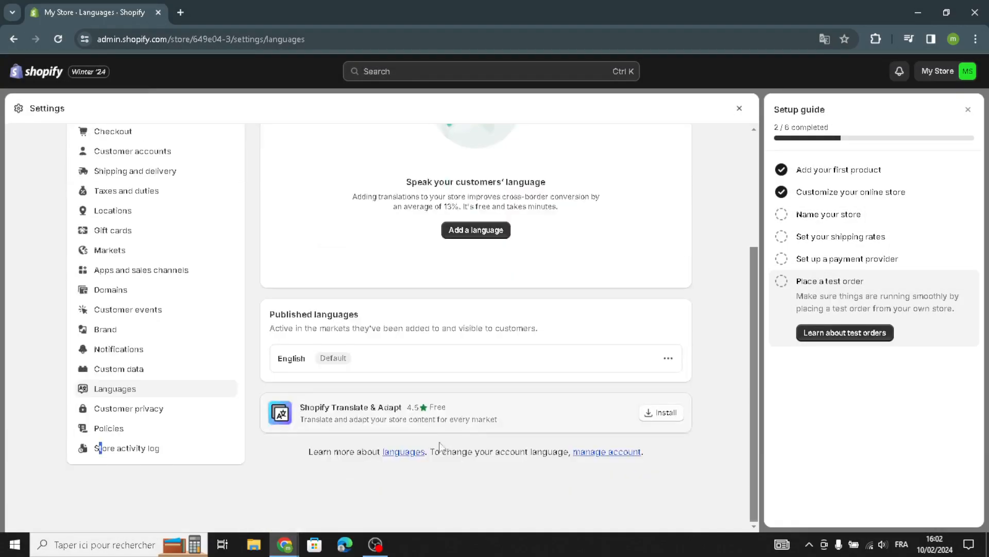
# Step: Review the customer privacy settings for privacy, marketing and data storage, and view the custom data metafields
pyautogui.click(168, 411)
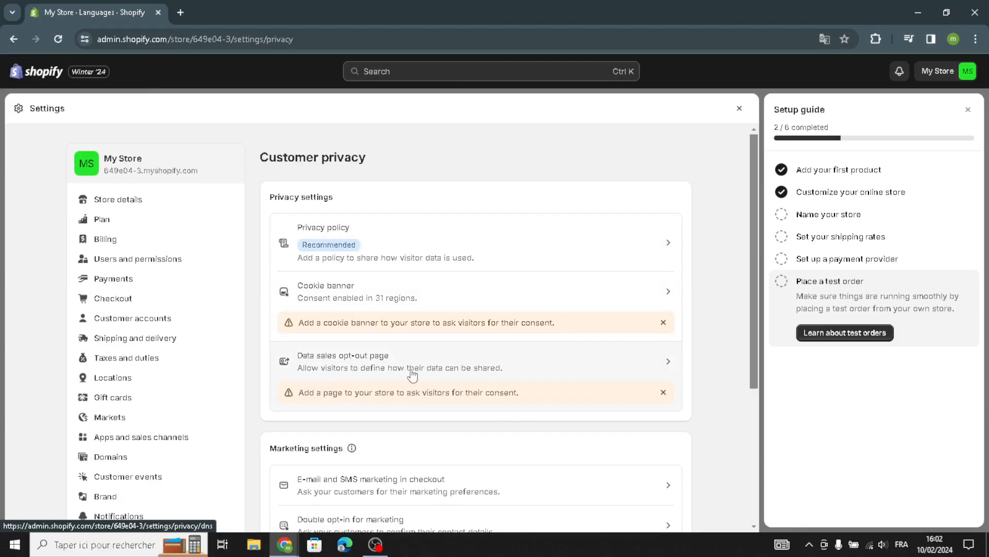
pyautogui.scroll(-3, 333, 418)
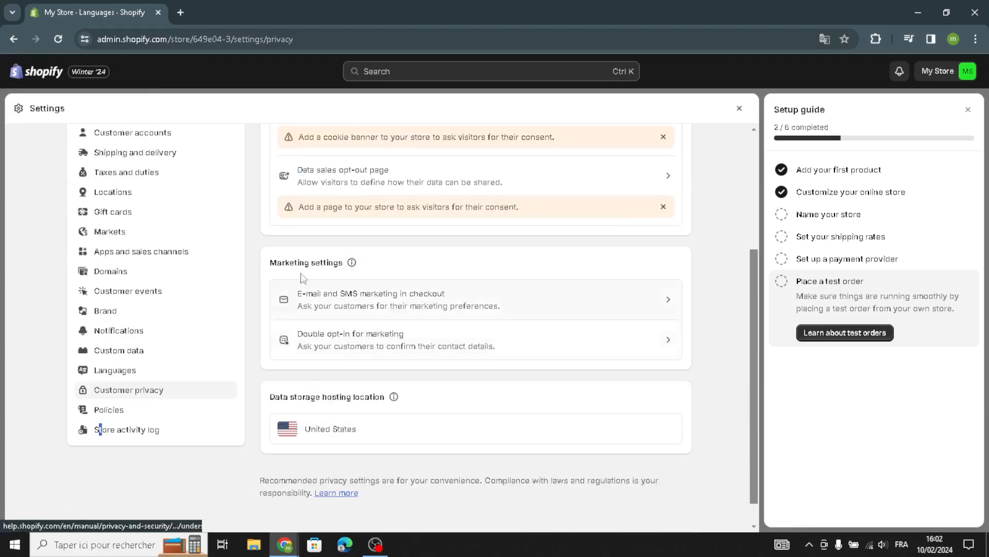
pyautogui.scroll(-1, 238, 387)
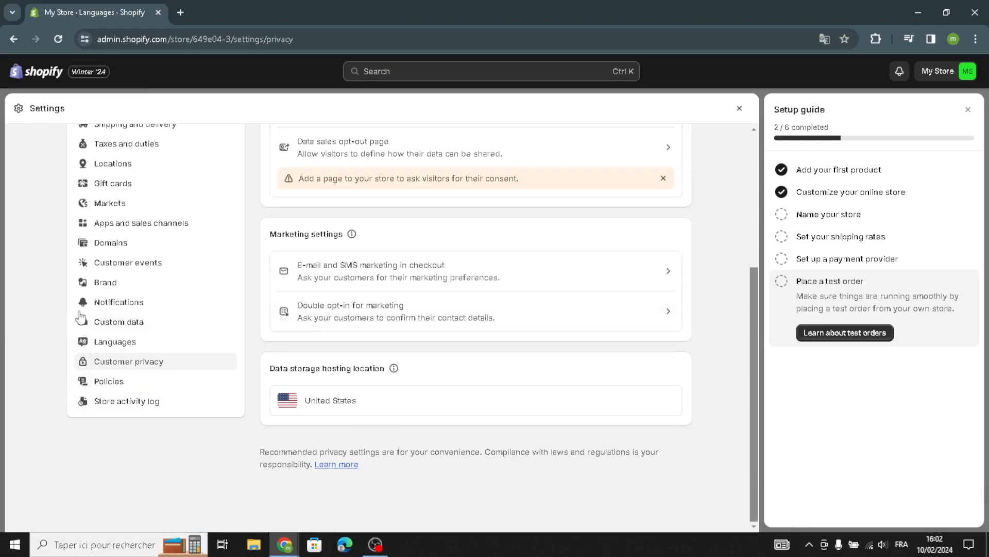
pyautogui.click(182, 326)
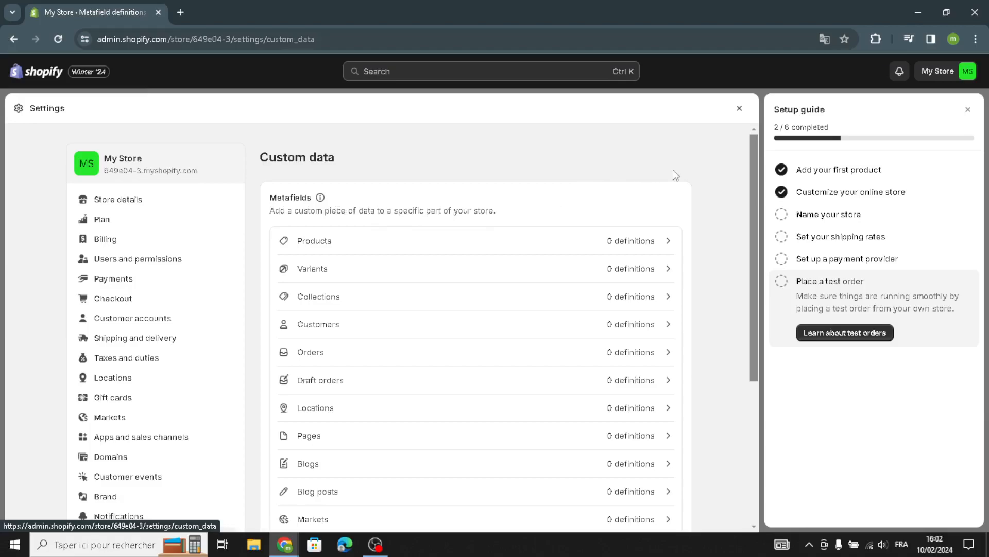
# Step: Close the store settings and the setup guide, and collapse the trial notice on the Themes page
pyautogui.click(738, 107)
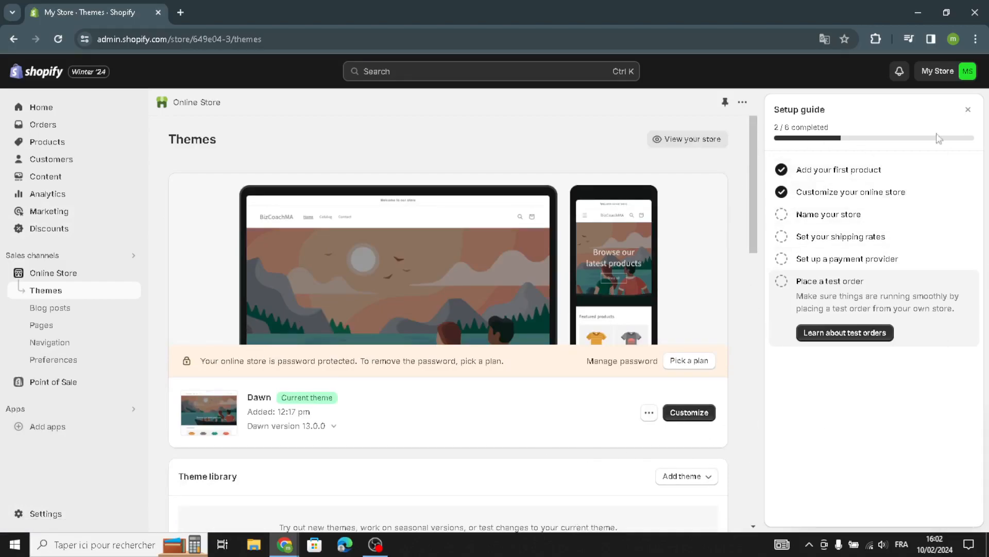
pyautogui.click(968, 109)
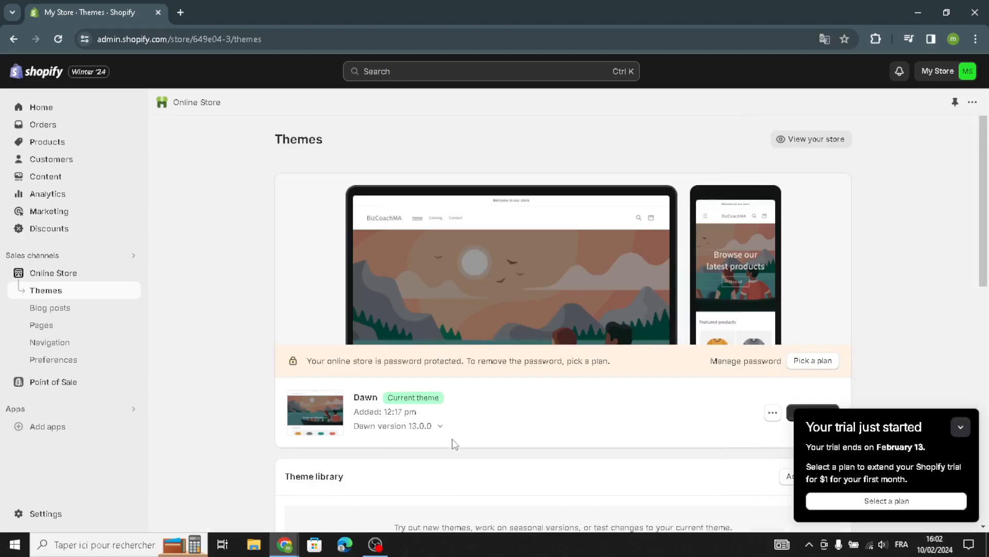
pyautogui.click(960, 426)
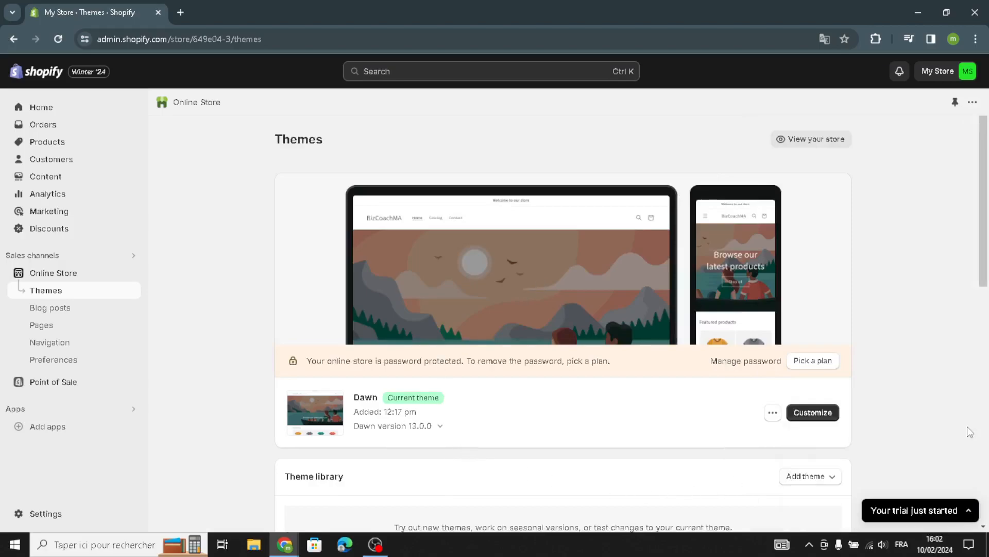